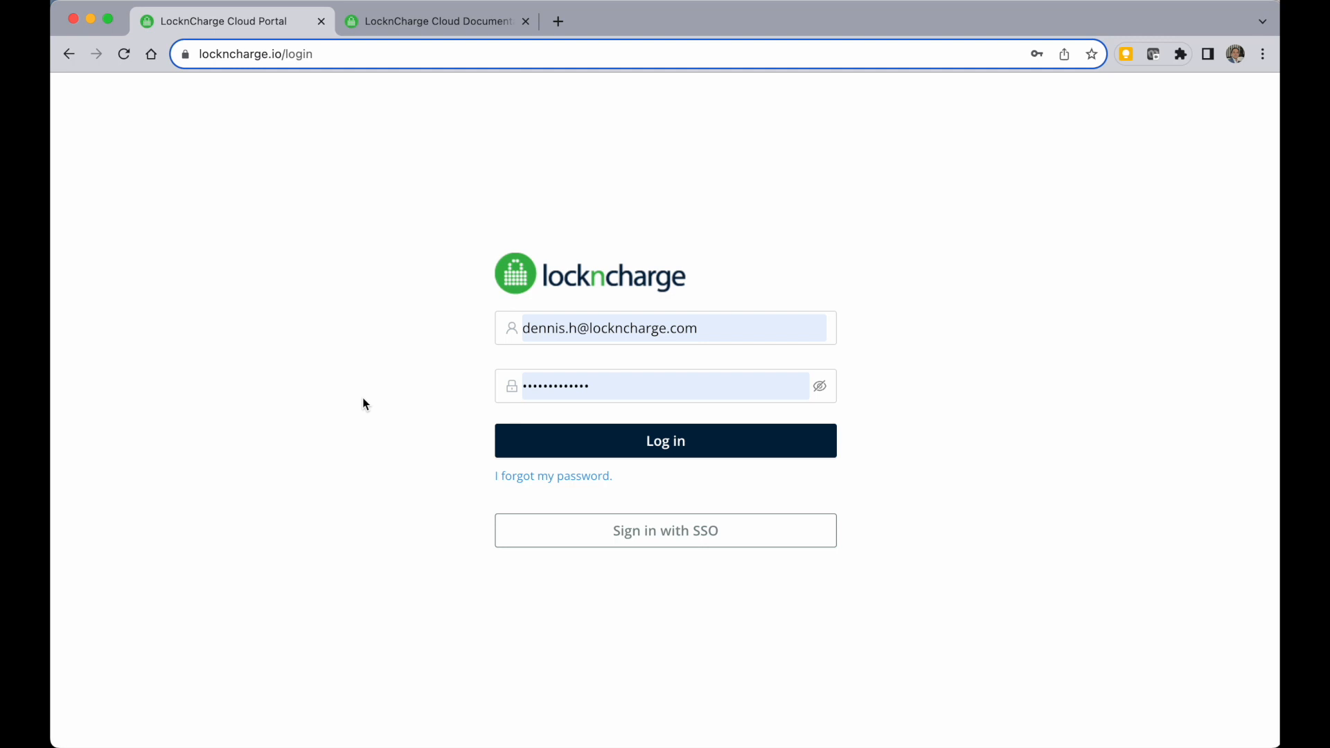
Log in to the portal with the saved credentials and open the Users page.
click(613, 431)
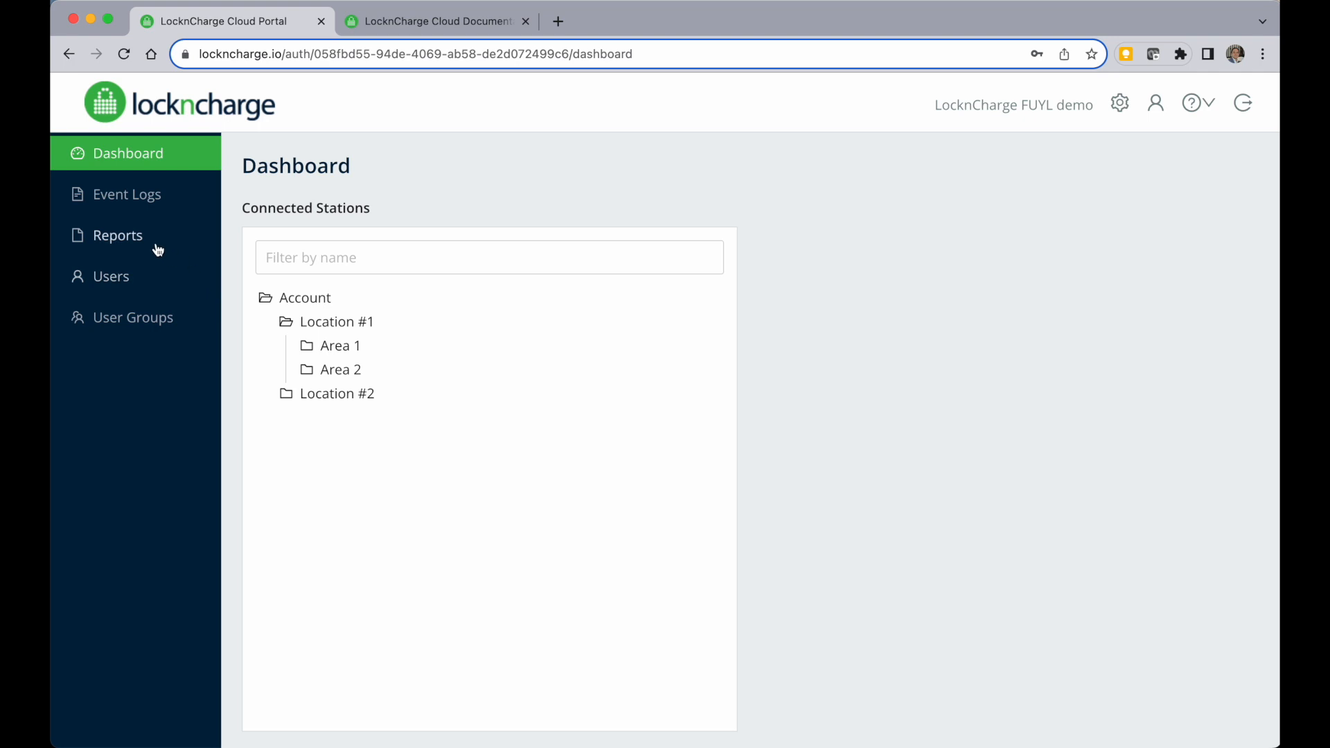
click(147, 276)
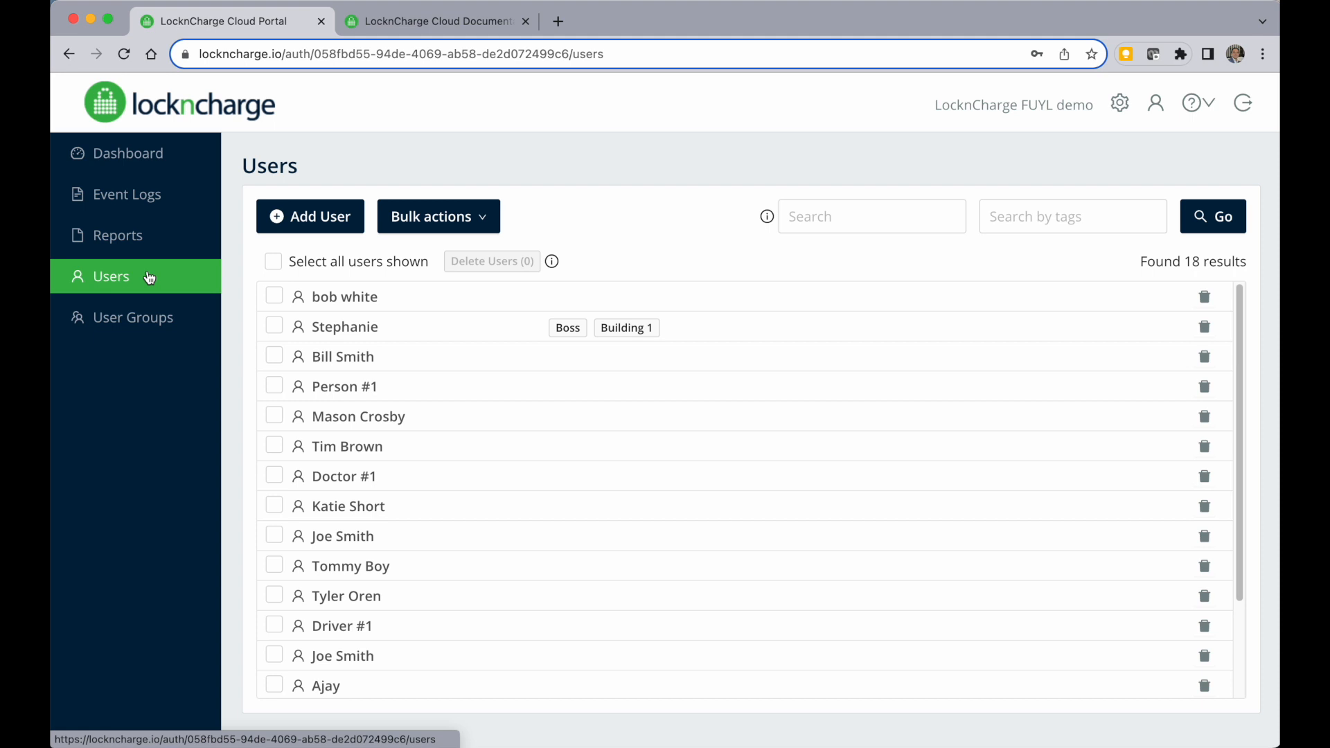
Glance at the LDAP documentation tab and return to the portal.
click(389, 21)
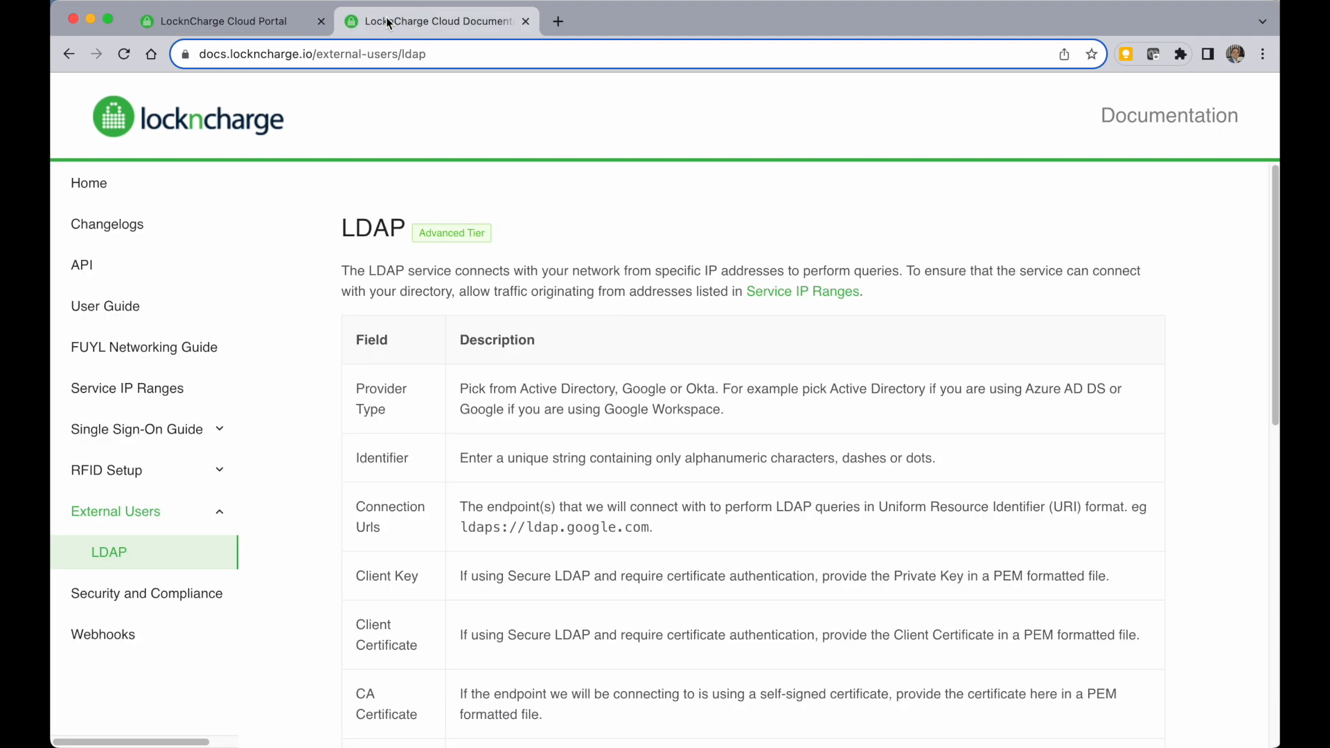
click(268, 22)
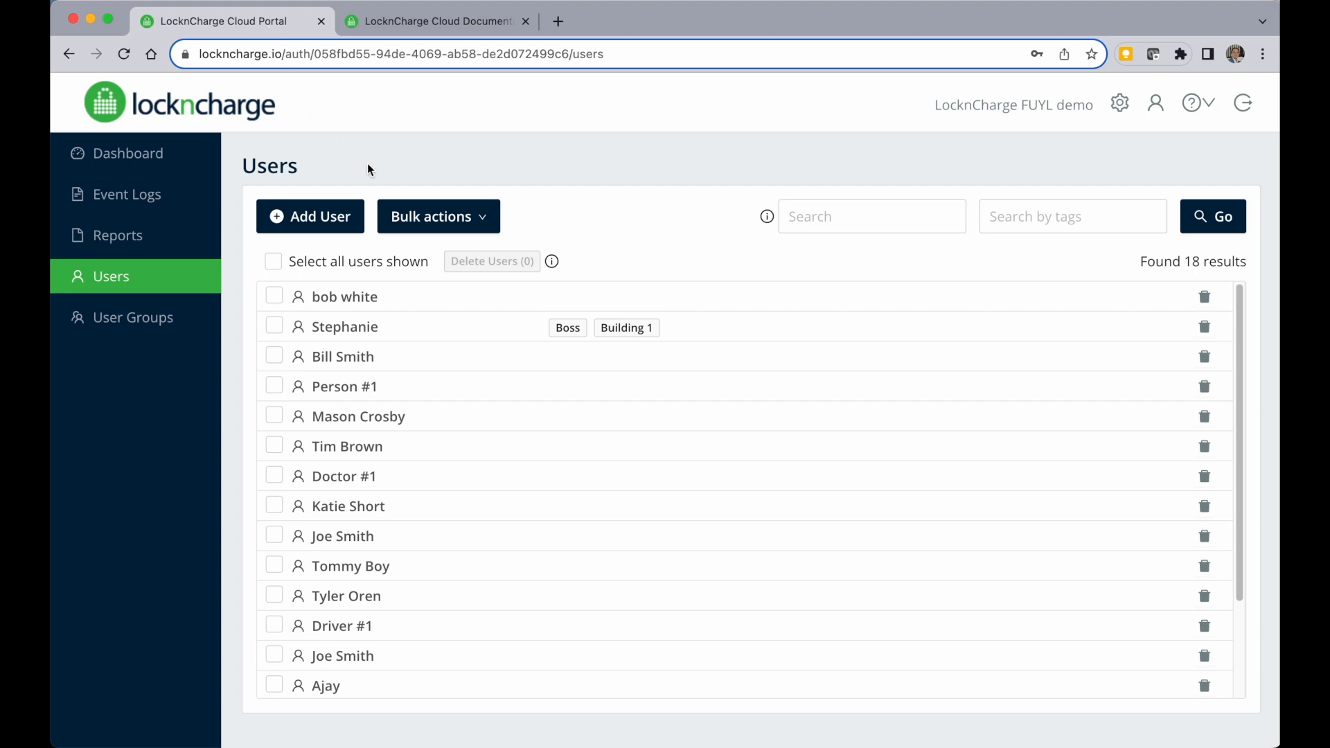
Create a user named Peppa Pig with a four-digit PIN.
click(322, 216)
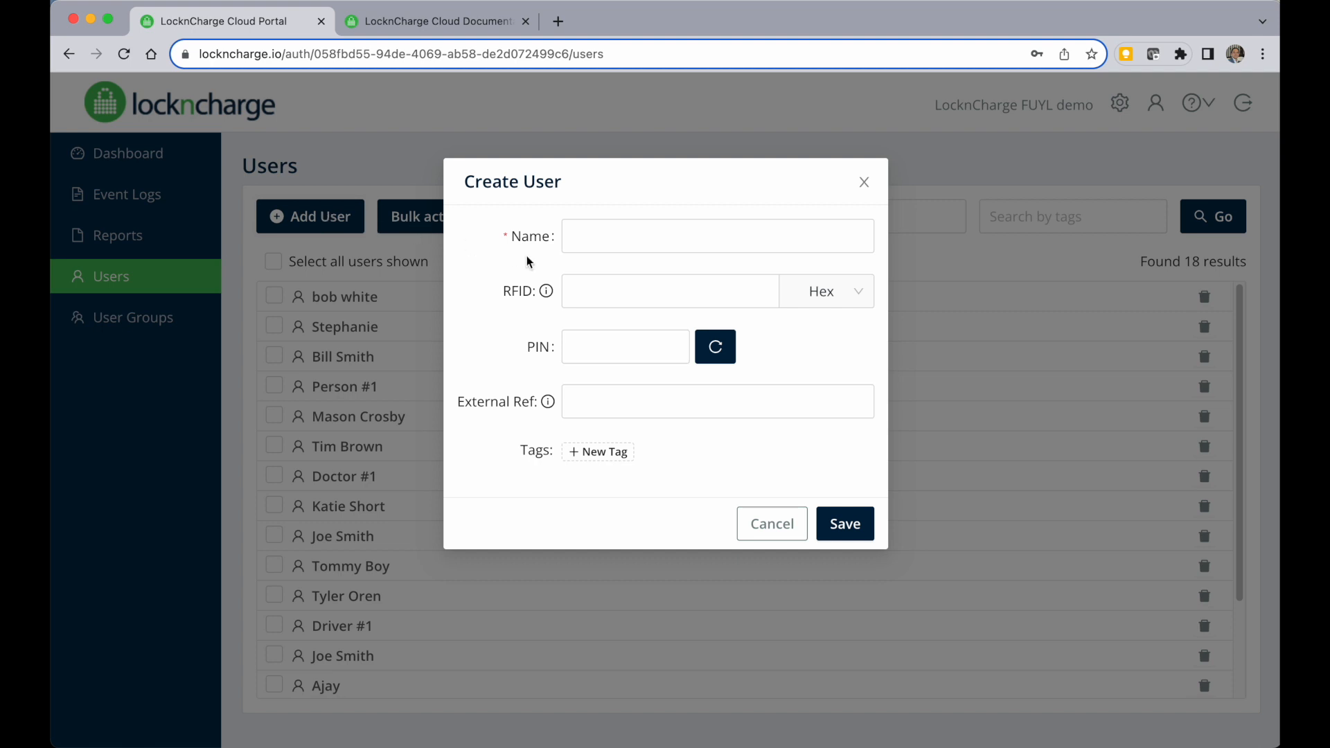
click(632, 231)
key(Tab)
key(Tab)
key(Tab)
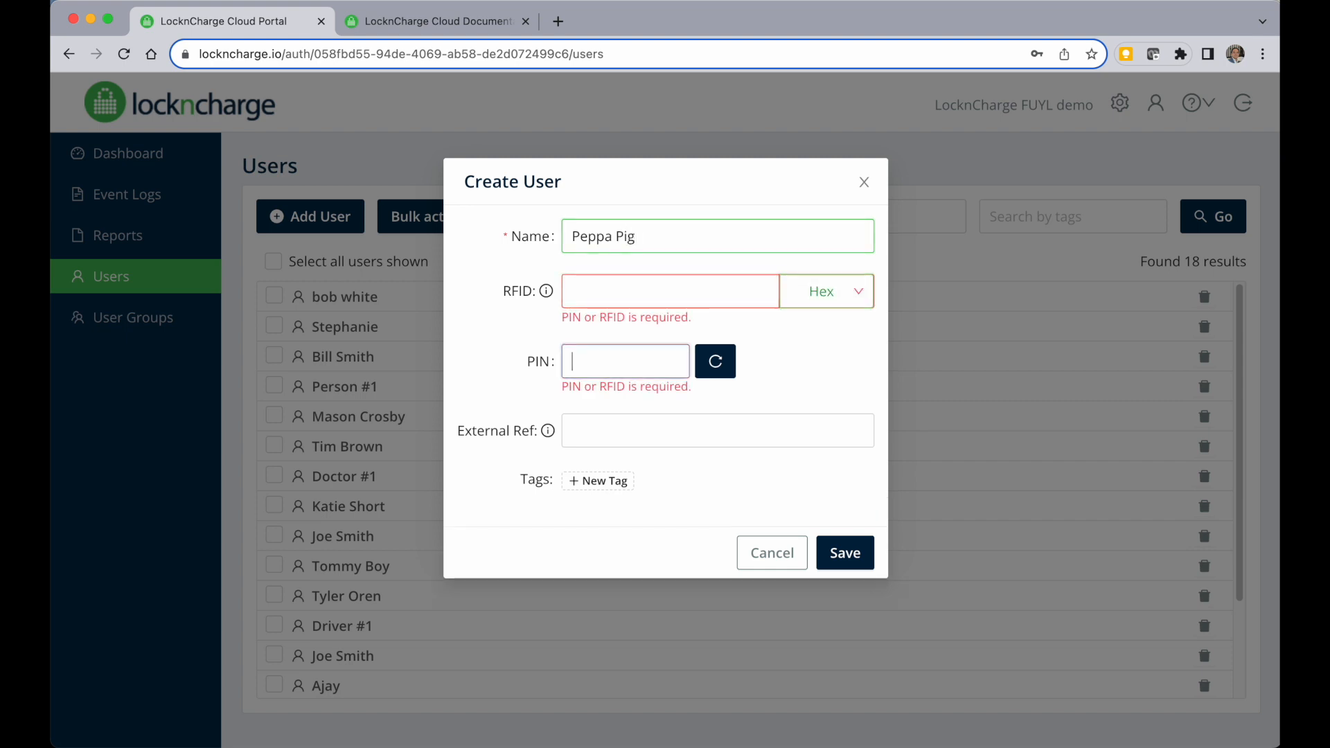
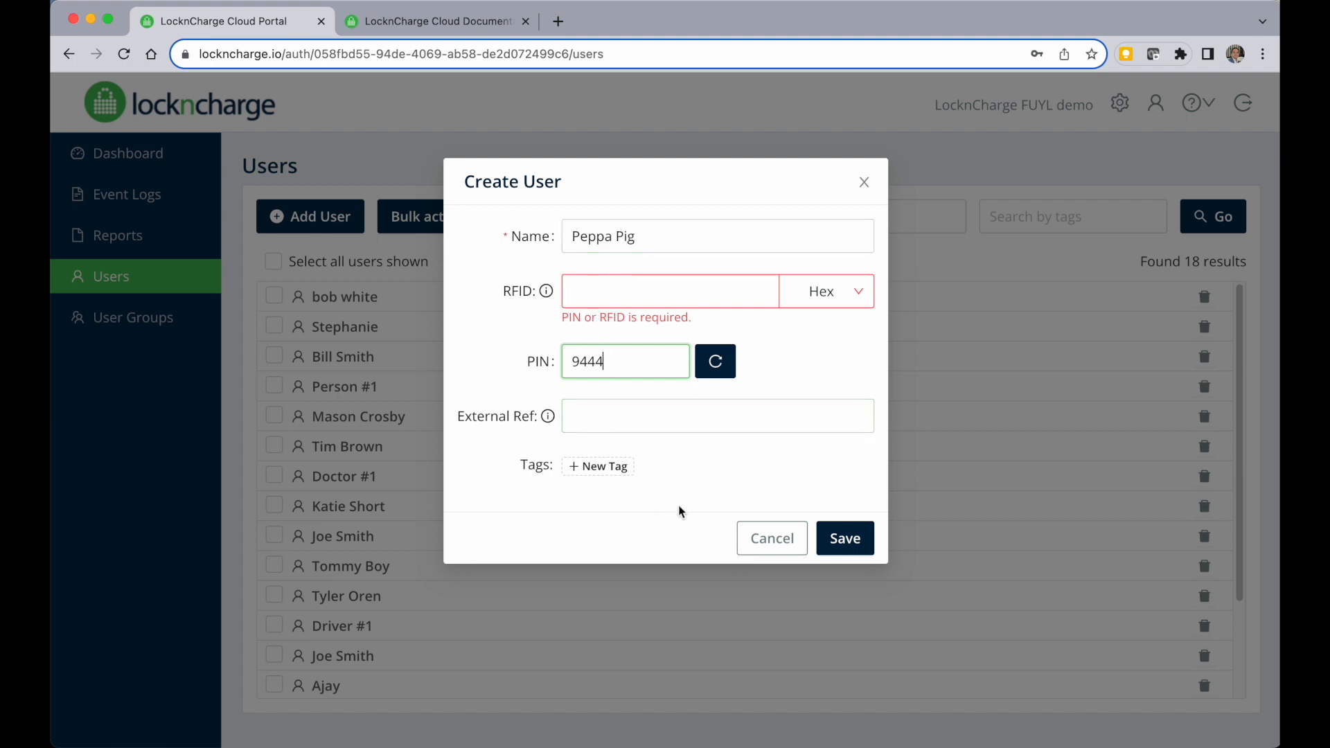
click(827, 544)
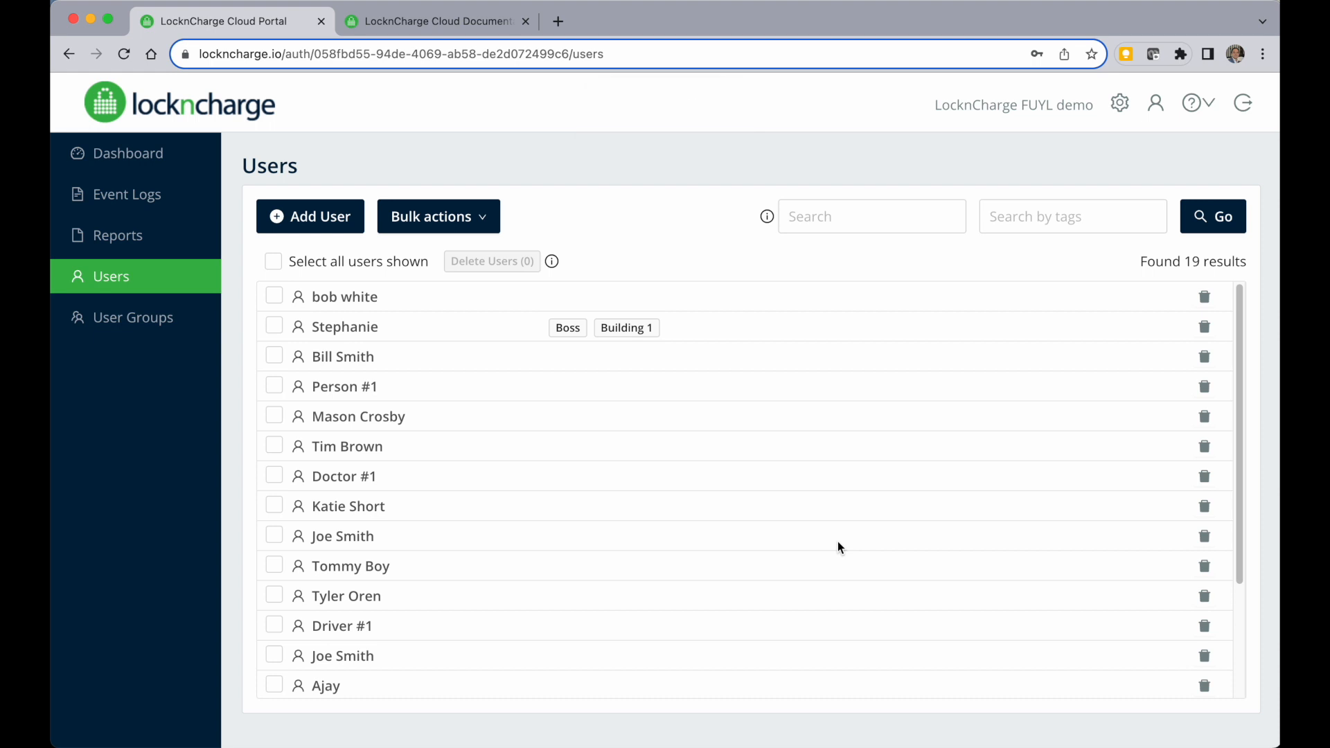
Open the bulk user import dialog and download the CSV template.
click(459, 223)
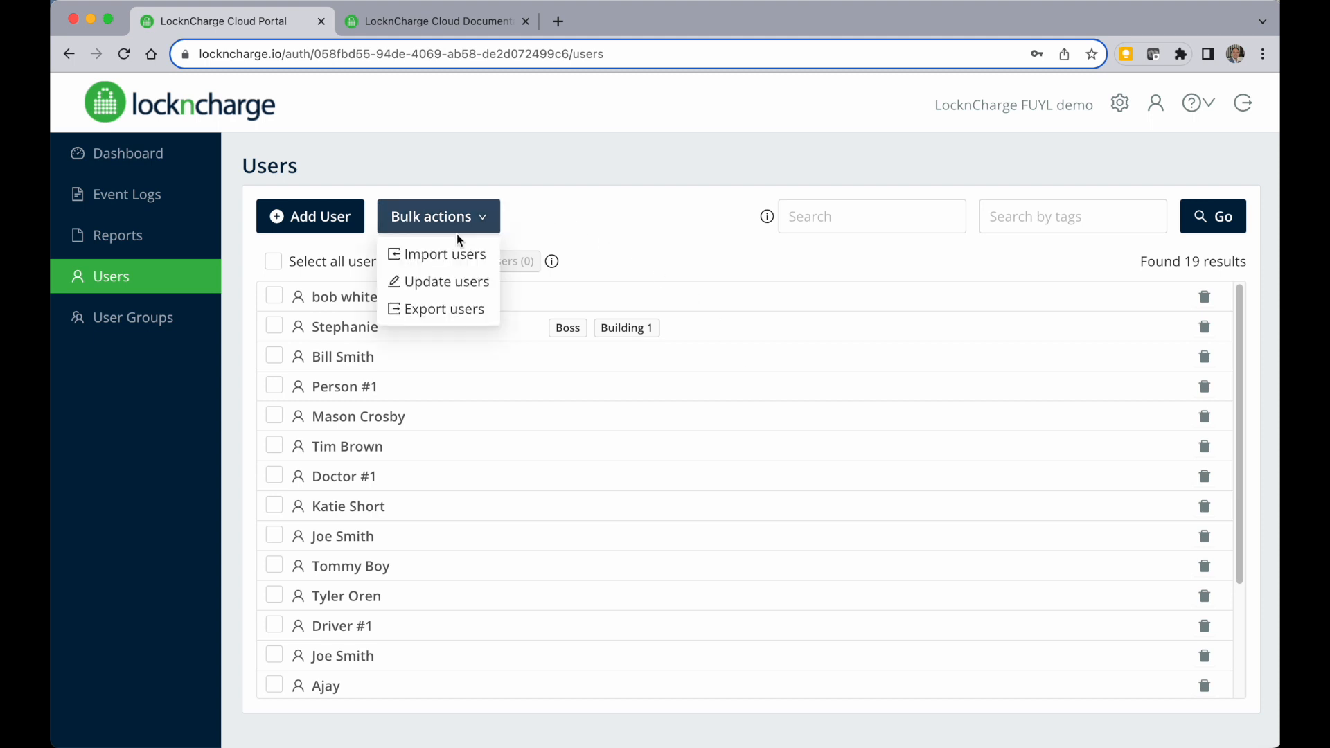
click(457, 254)
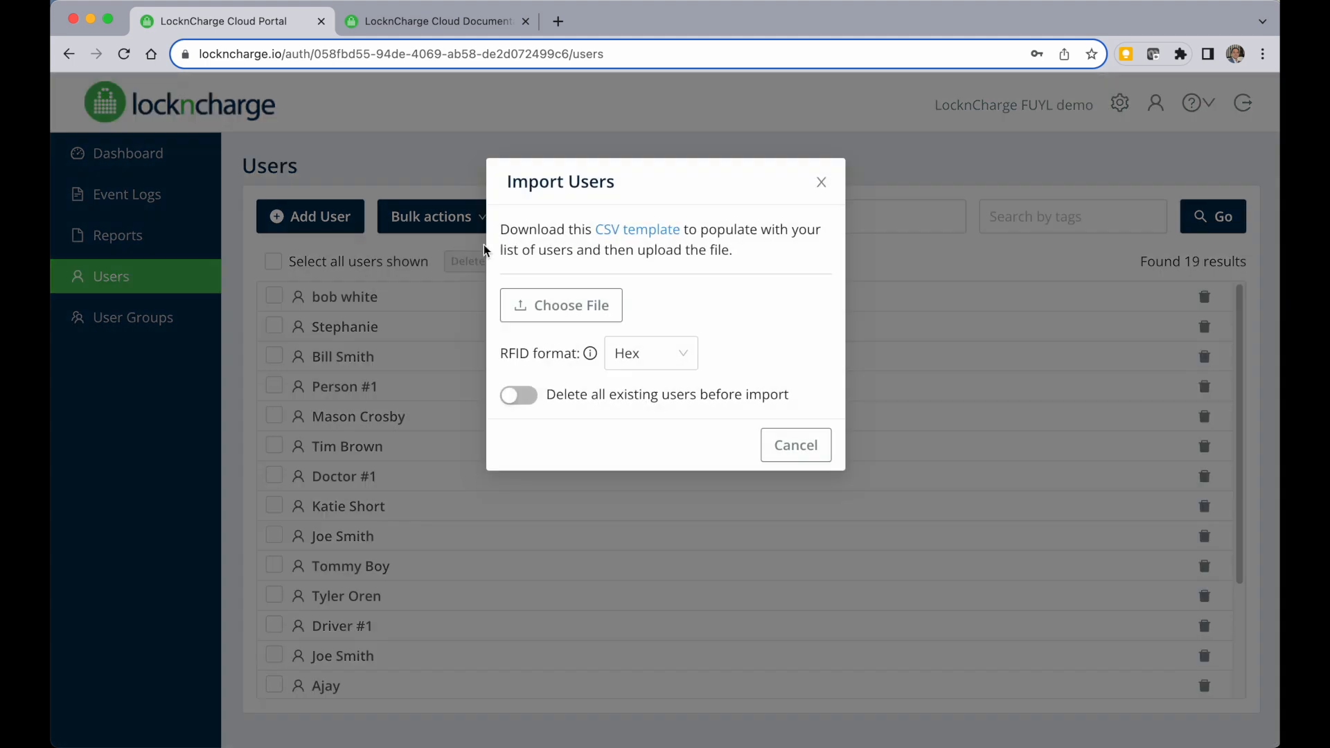
click(634, 230)
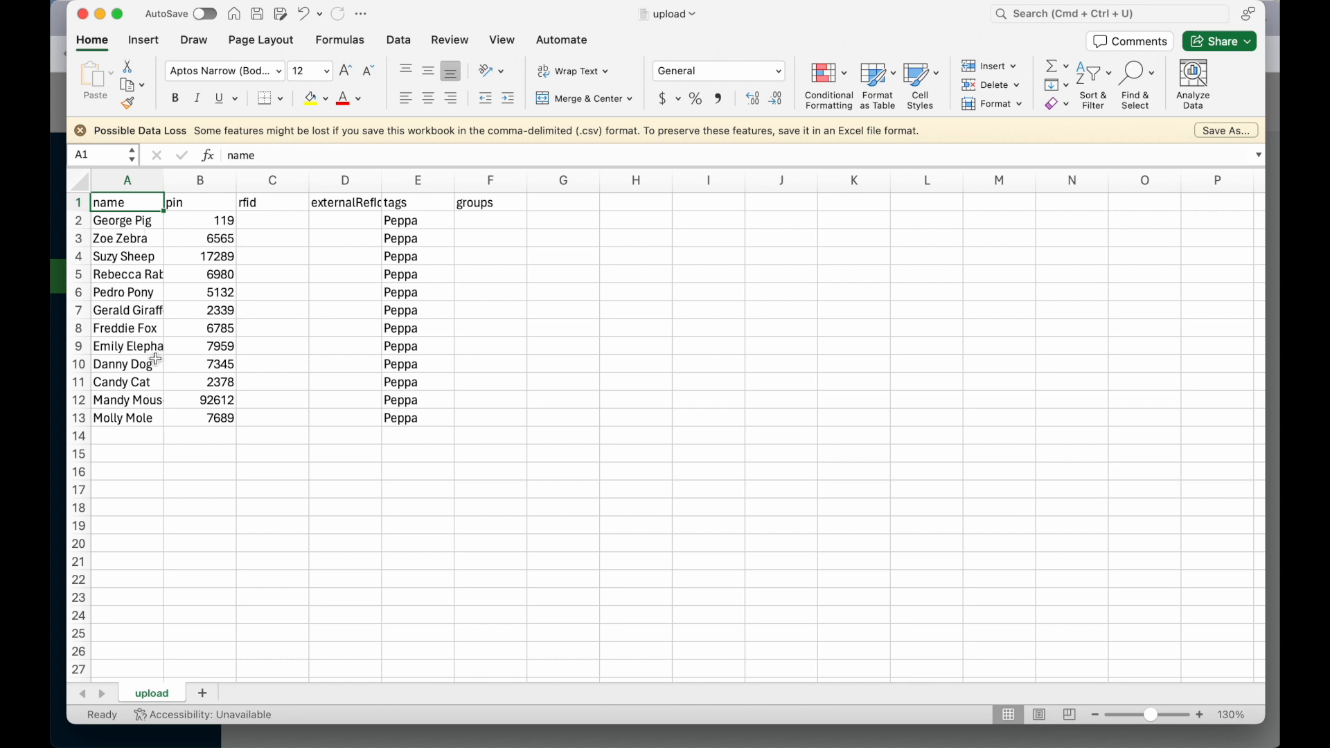
Import the upload.csv file of users with Hex RFID format and acknowledge the import.
click(63, 413)
click(567, 308)
click(533, 270)
click(967, 536)
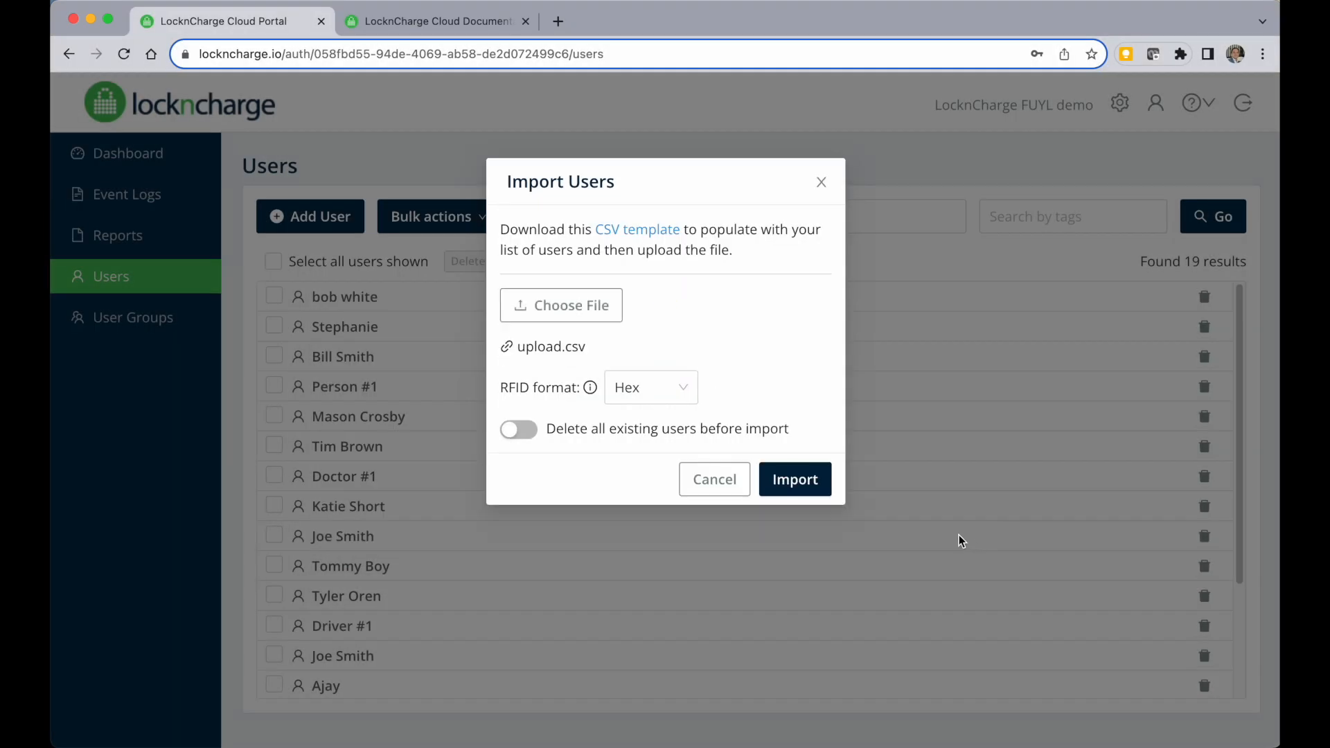
click(784, 479)
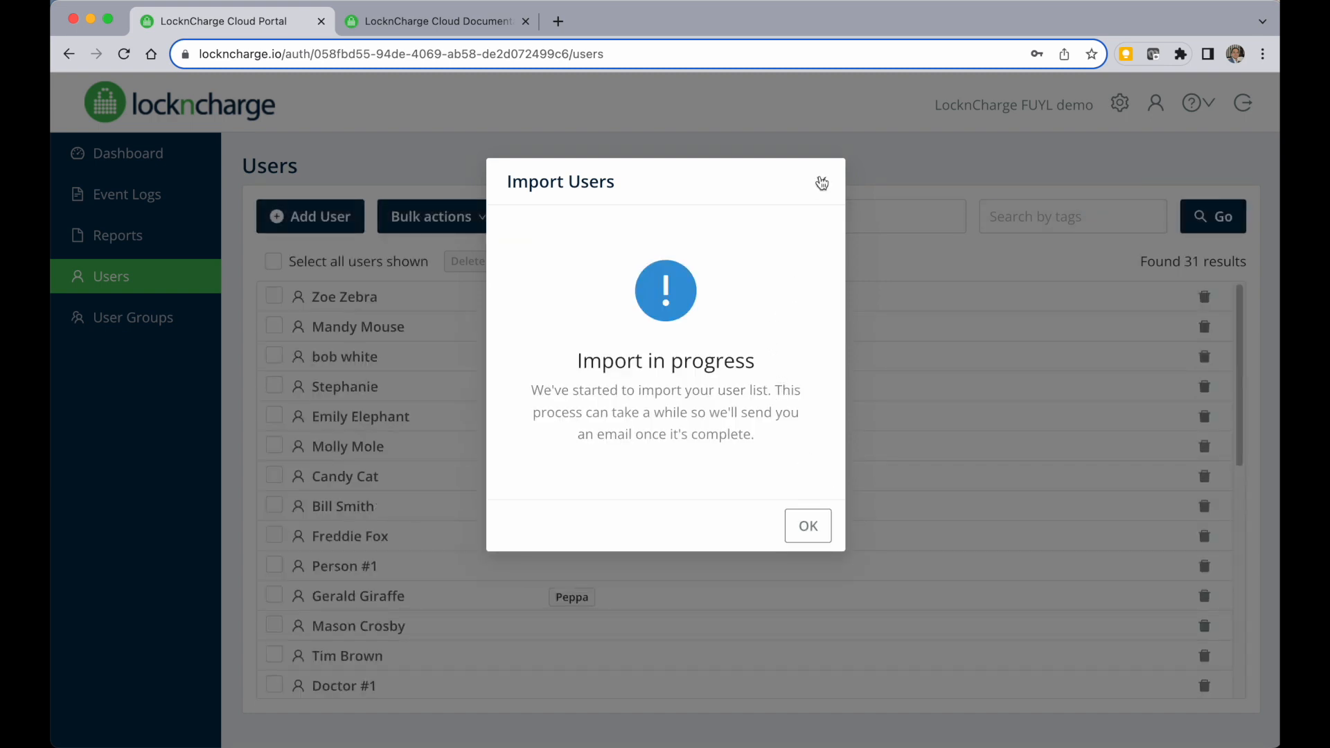
click(807, 526)
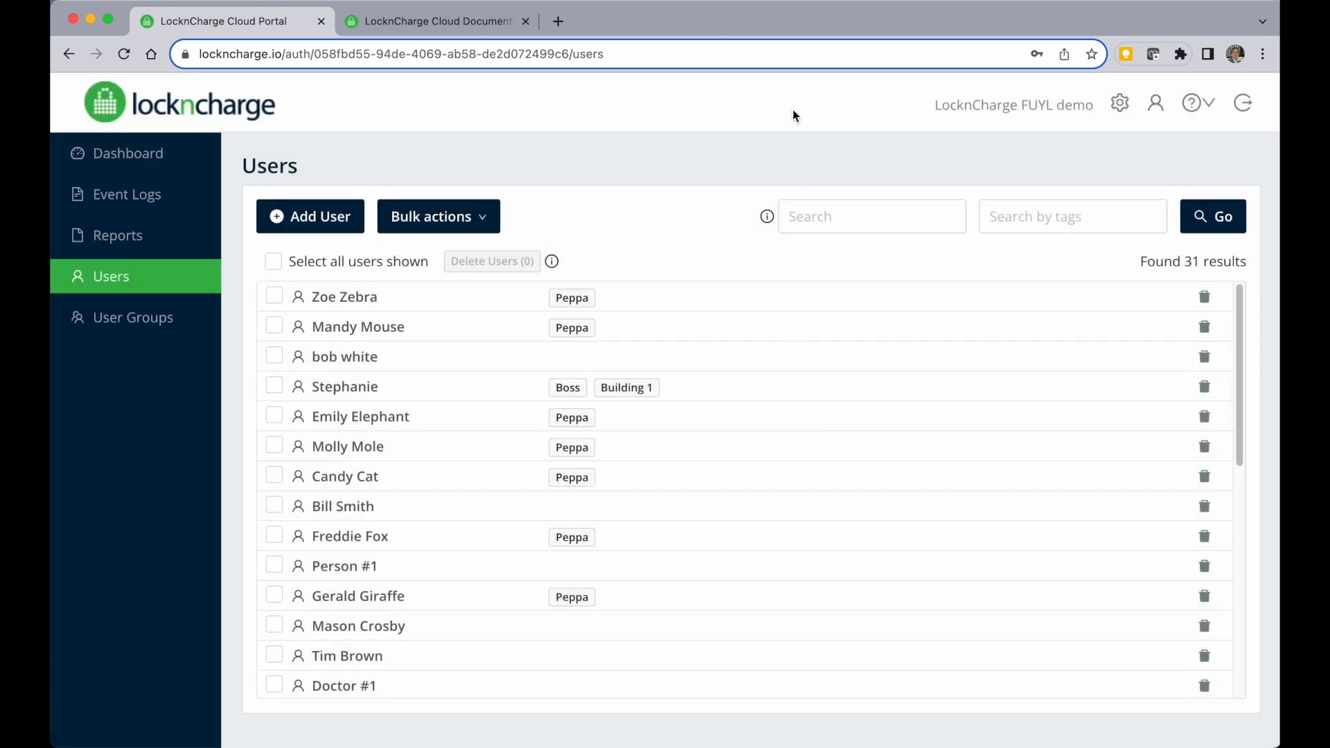
Apply a custom number format with leading zeros to the spreadsheet's pin column.
click(964, 725)
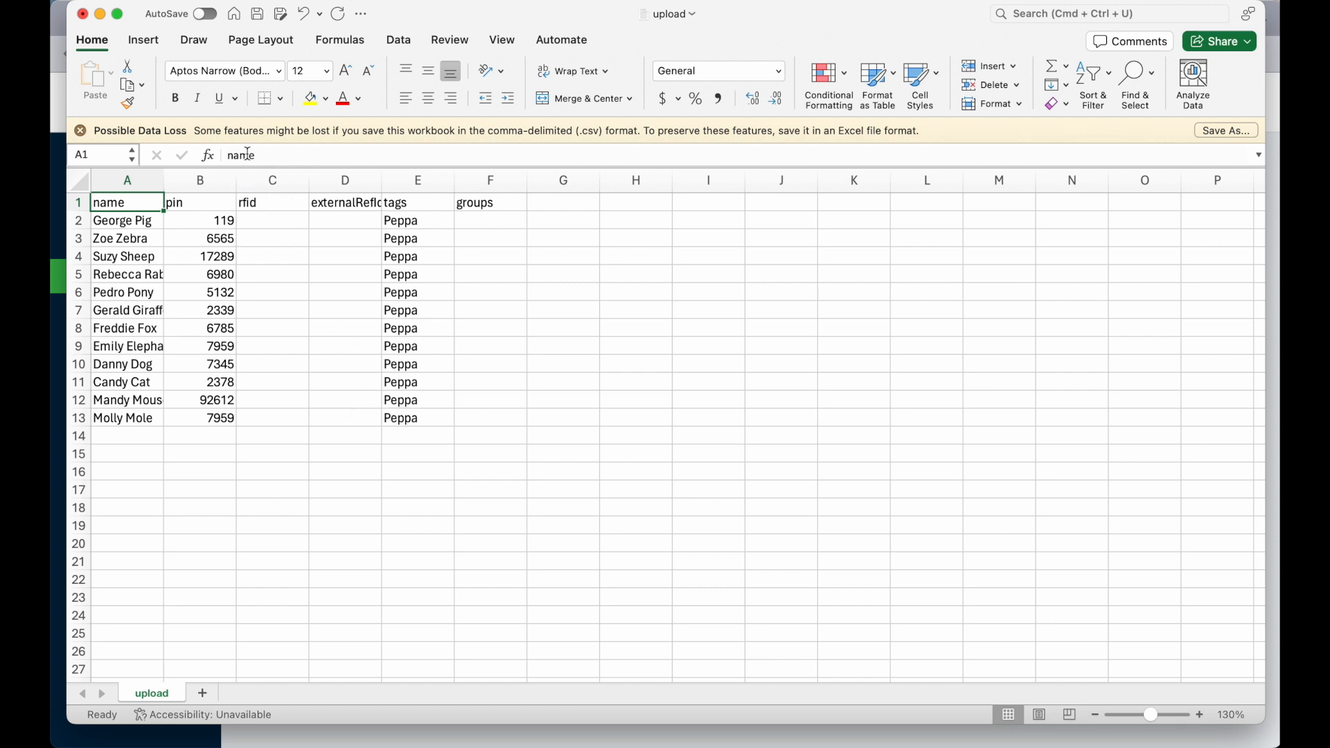
click(229, 182)
right_click(218, 180)
click(337, 330)
click(167, 343)
click(168, 354)
click(265, 246)
text(0)
key(Return)
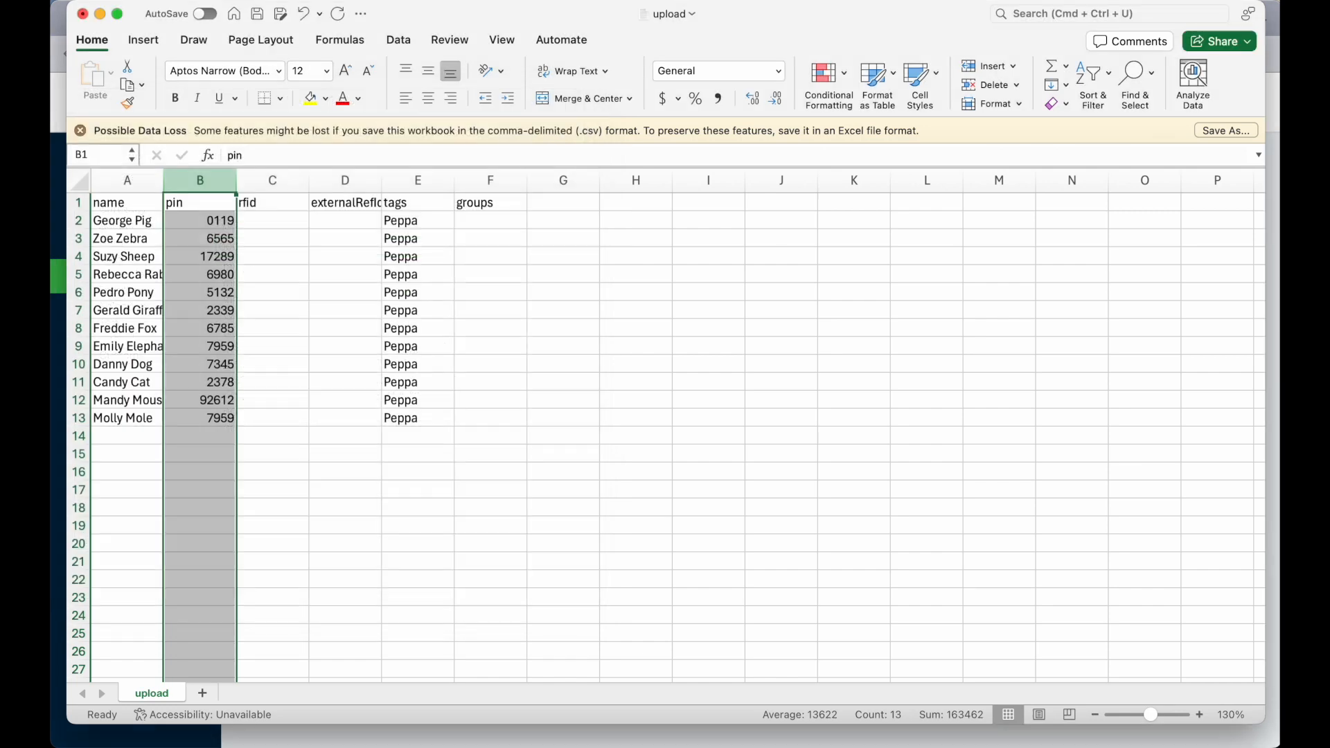
Highlight duplicate values in the pin column using a conditional formatting rule with light red fill.
key(Down)
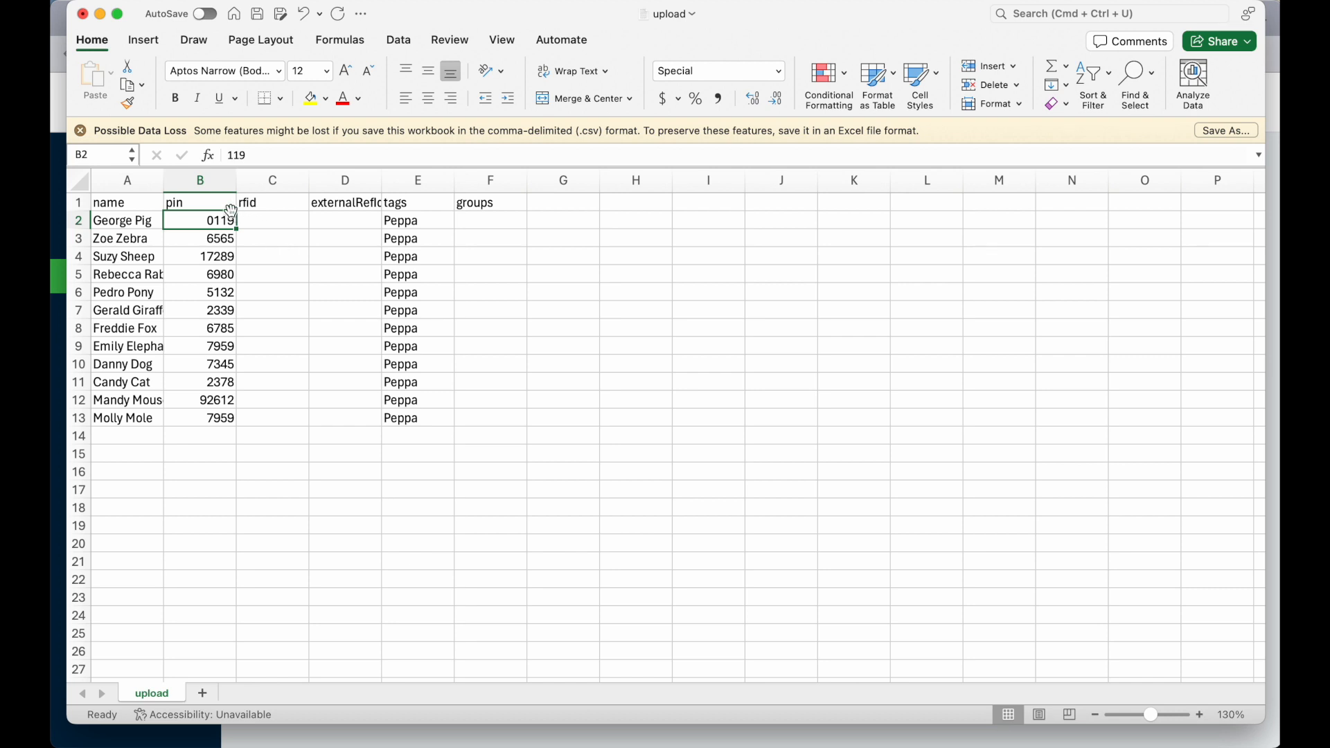
click(205, 182)
click(829, 72)
mouse_move(900, 102)
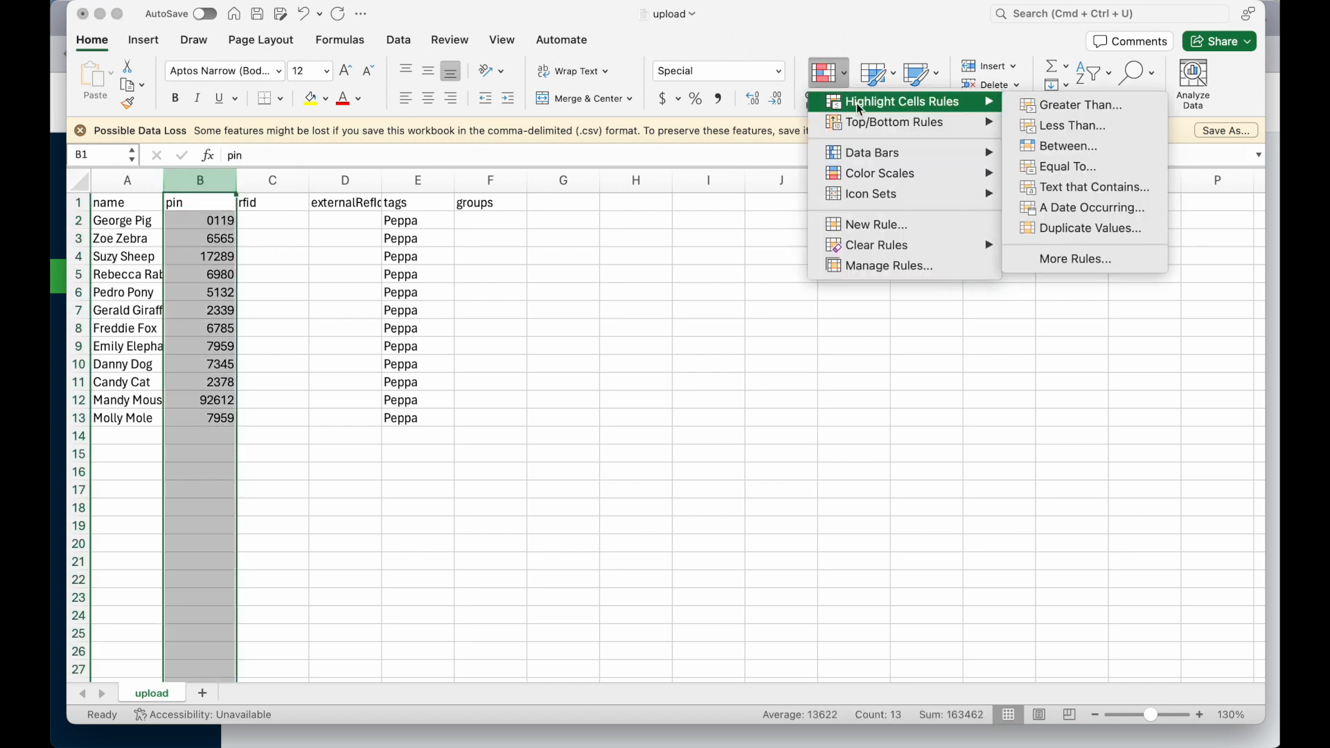
click(1106, 229)
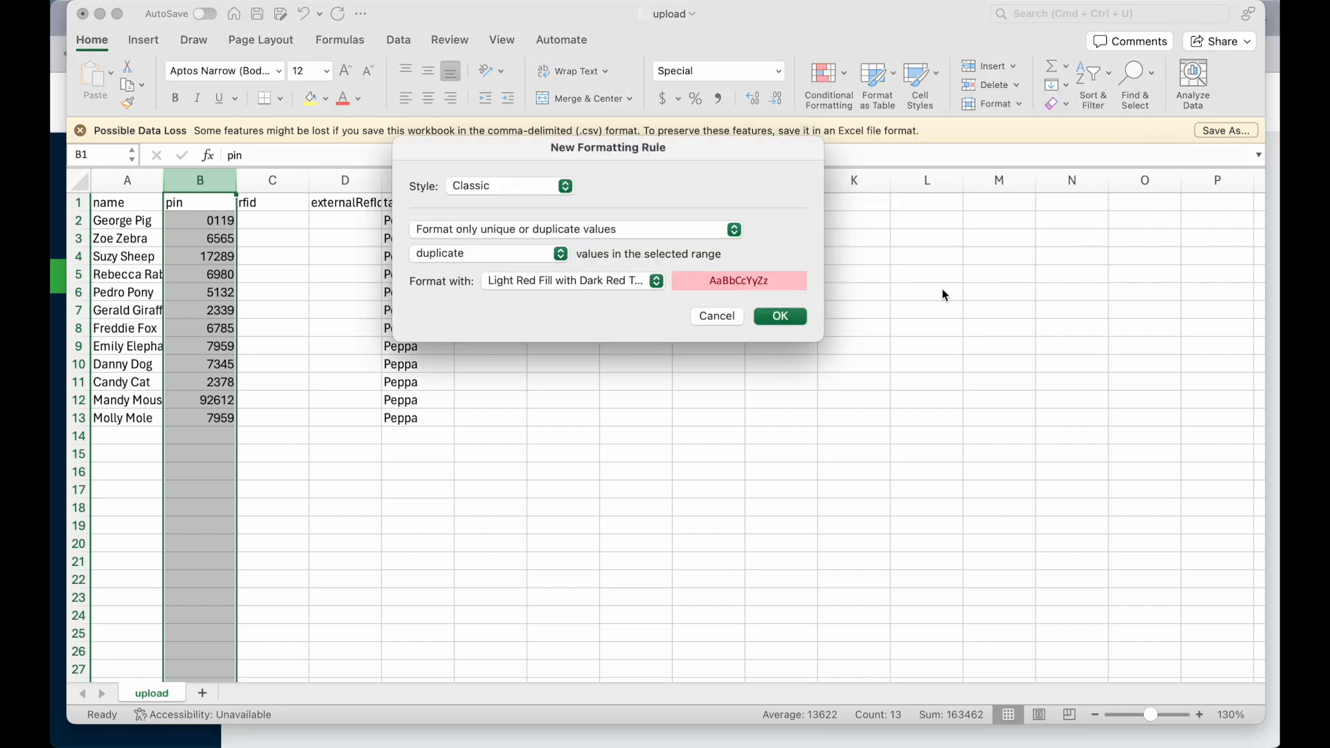
click(779, 314)
click(484, 330)
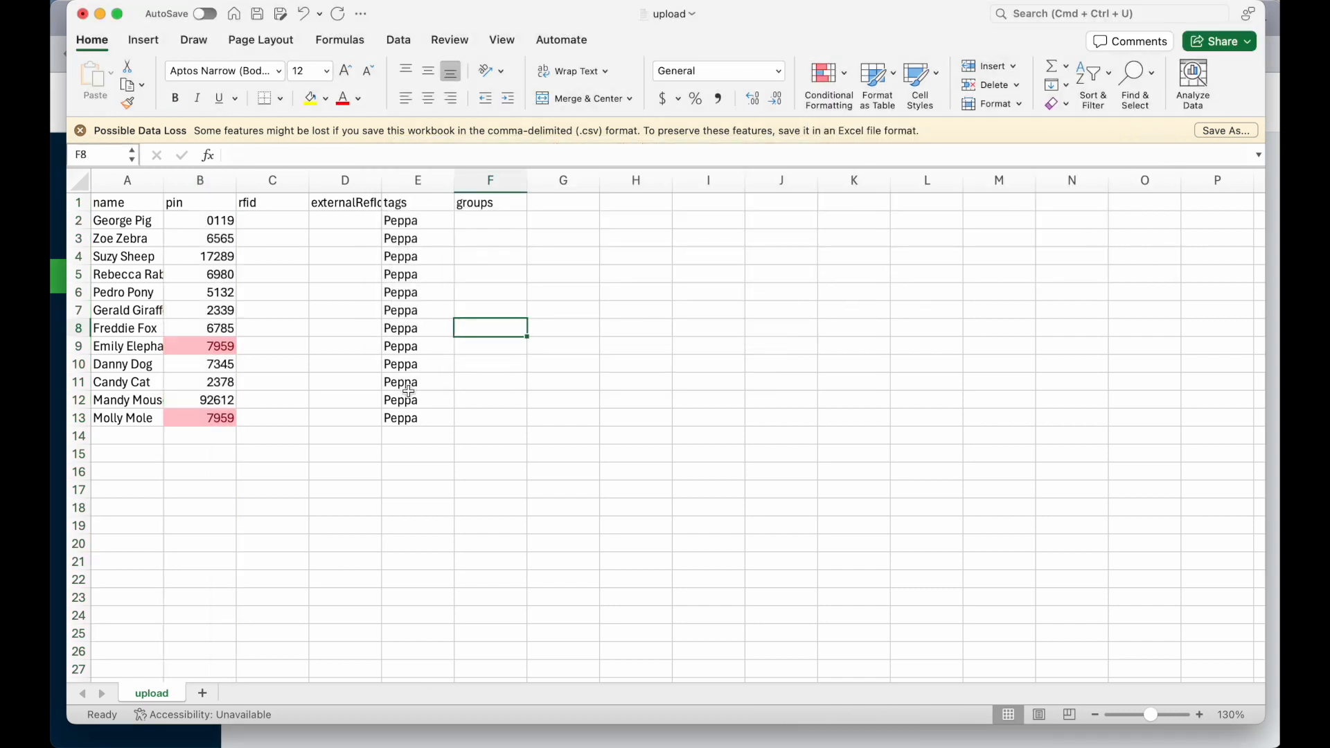
Replace Molly Mole's duplicate PIN with a new value and save the spreadsheet.
click(221, 419)
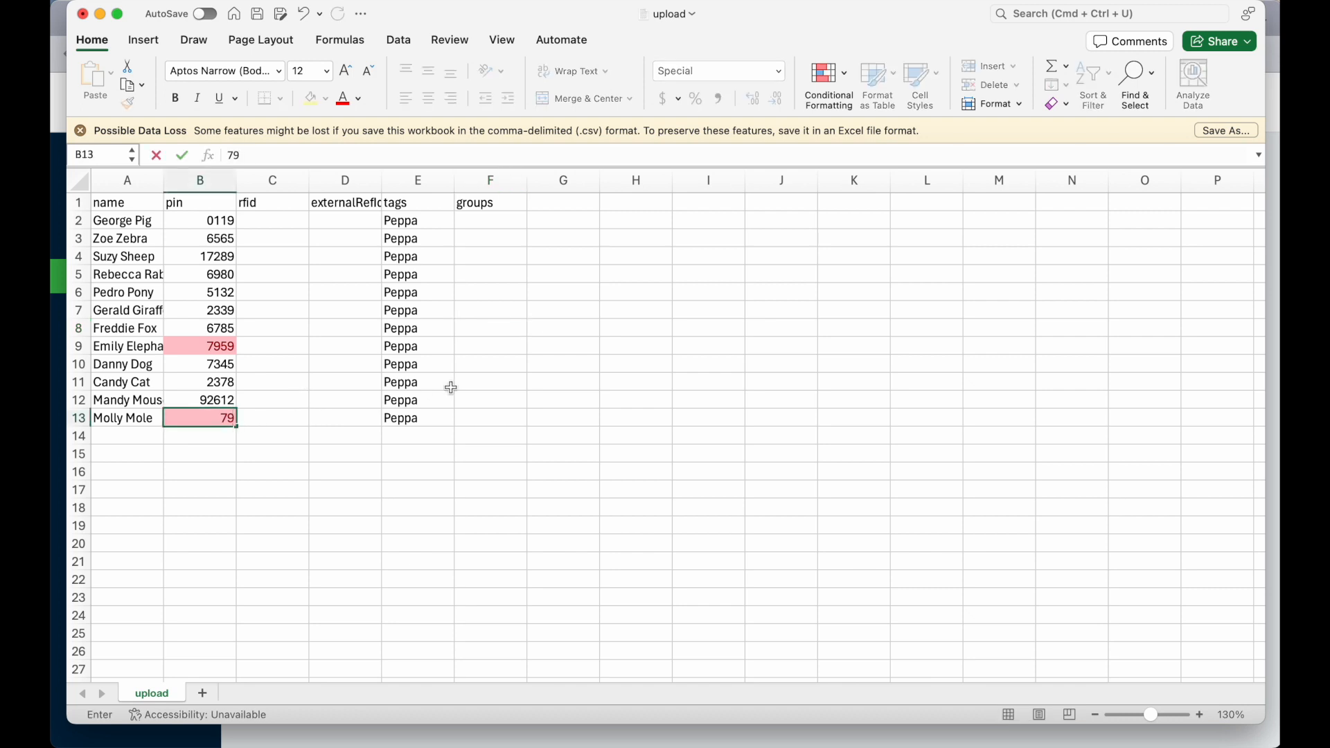
key(Return)
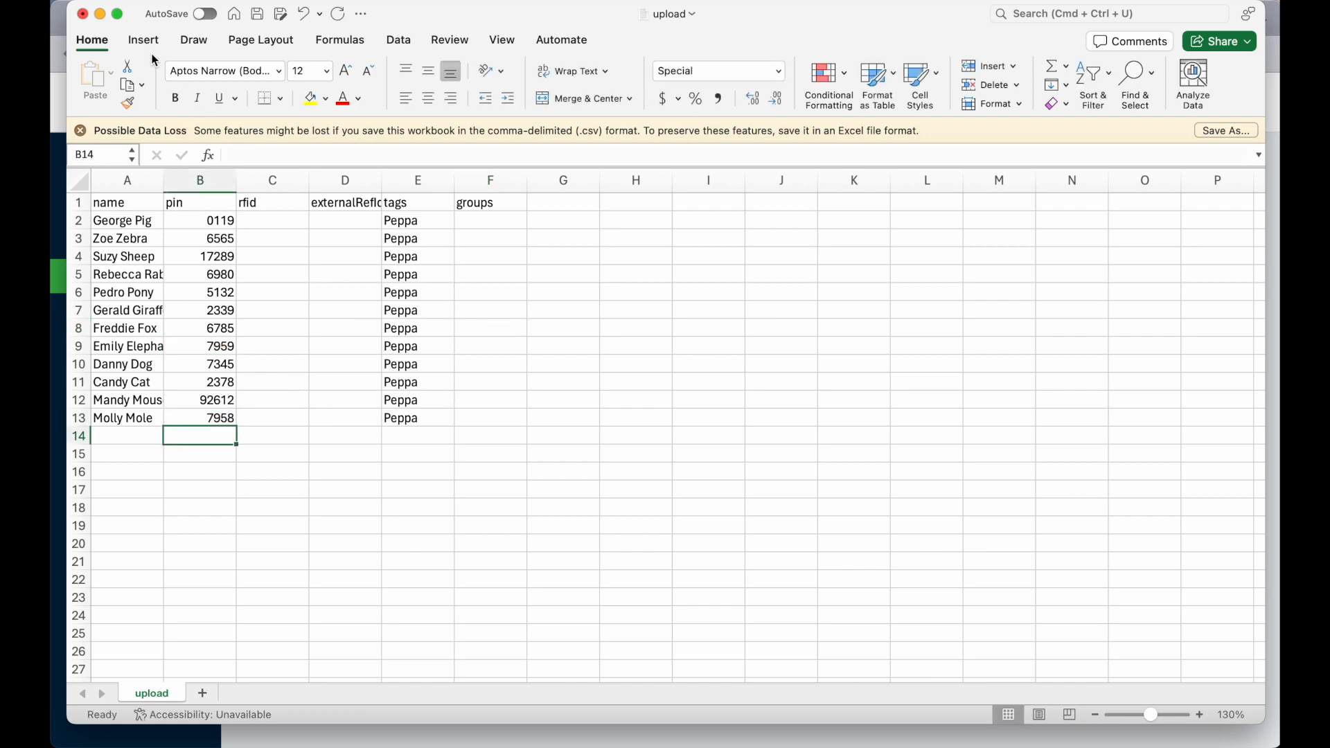
key(super+s)
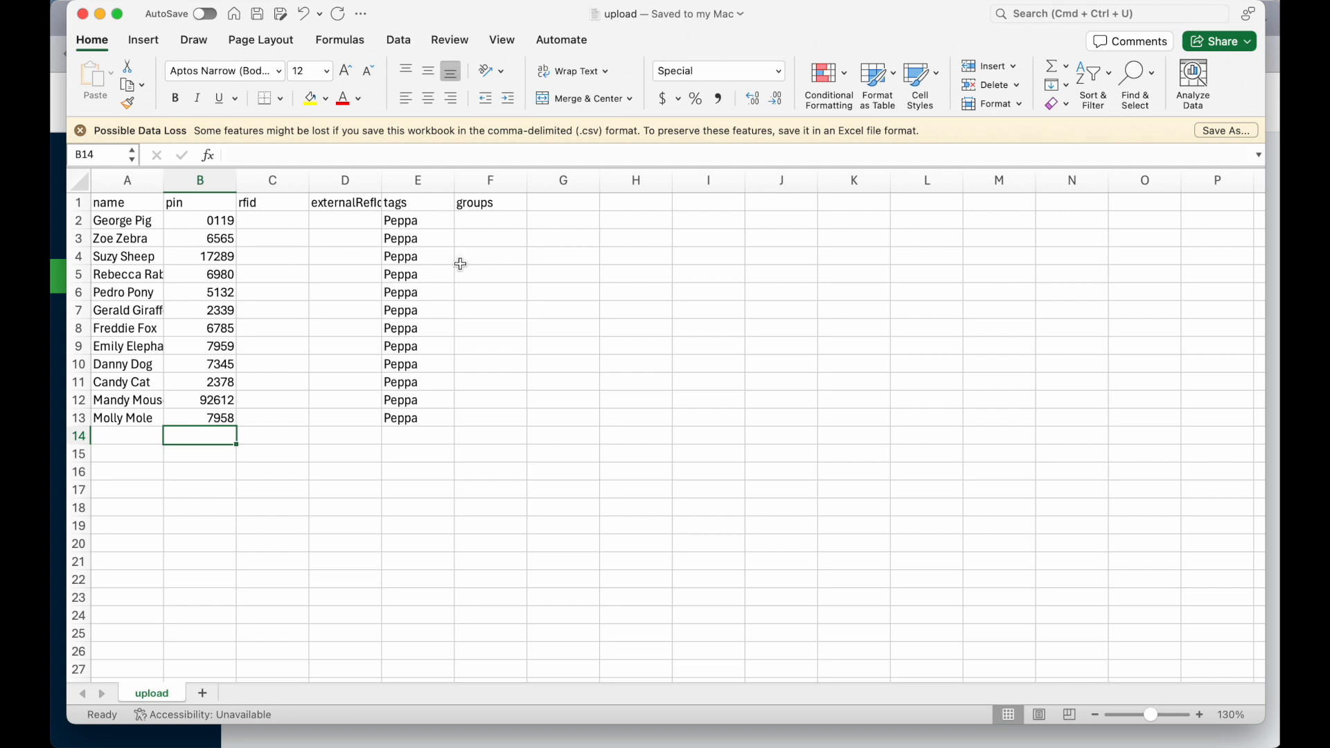
Export all users from the portal with Hex RFID format.
click(58, 442)
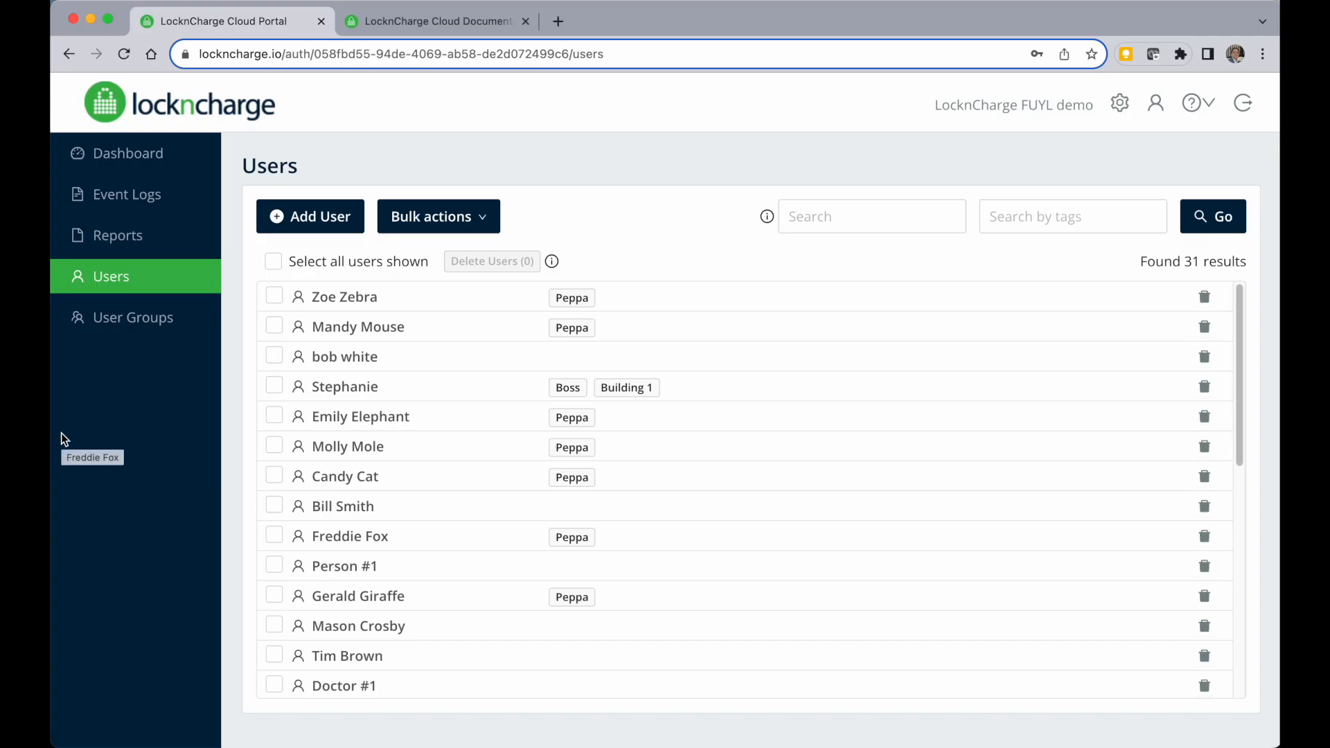
click(407, 223)
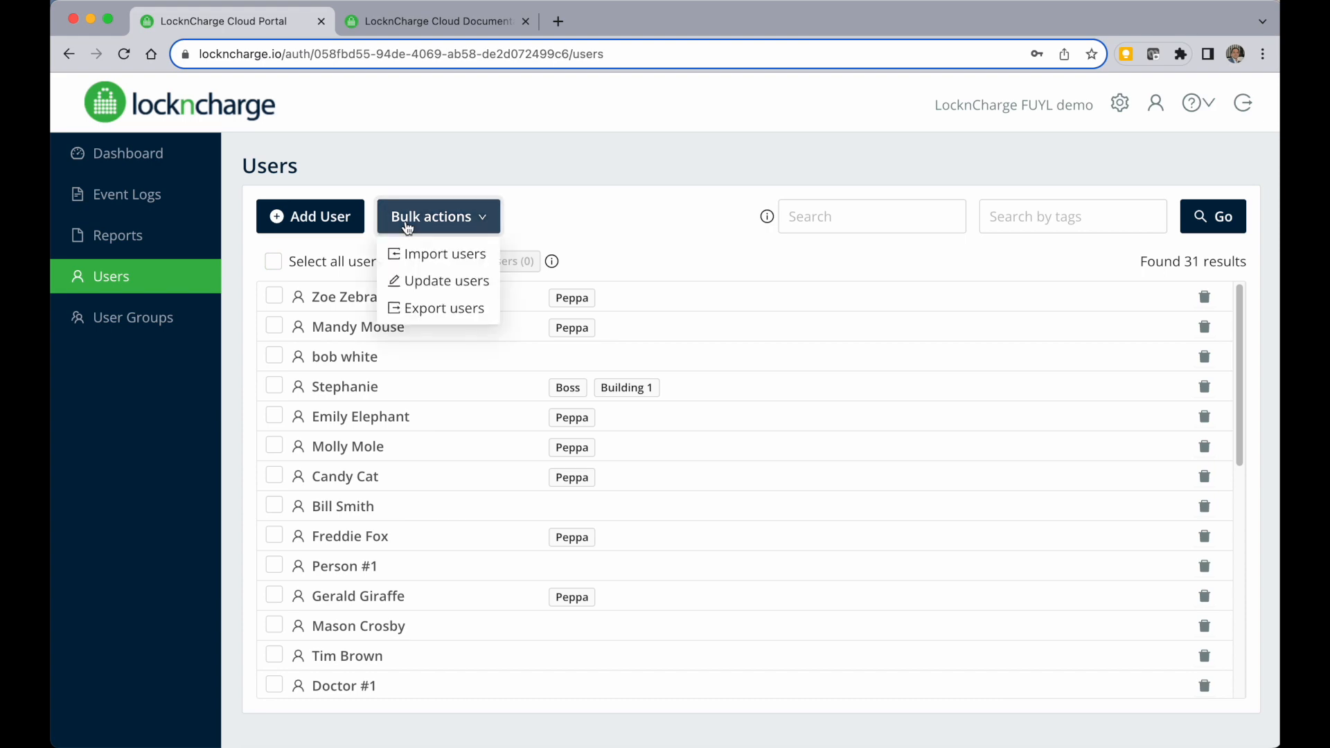
click(443, 307)
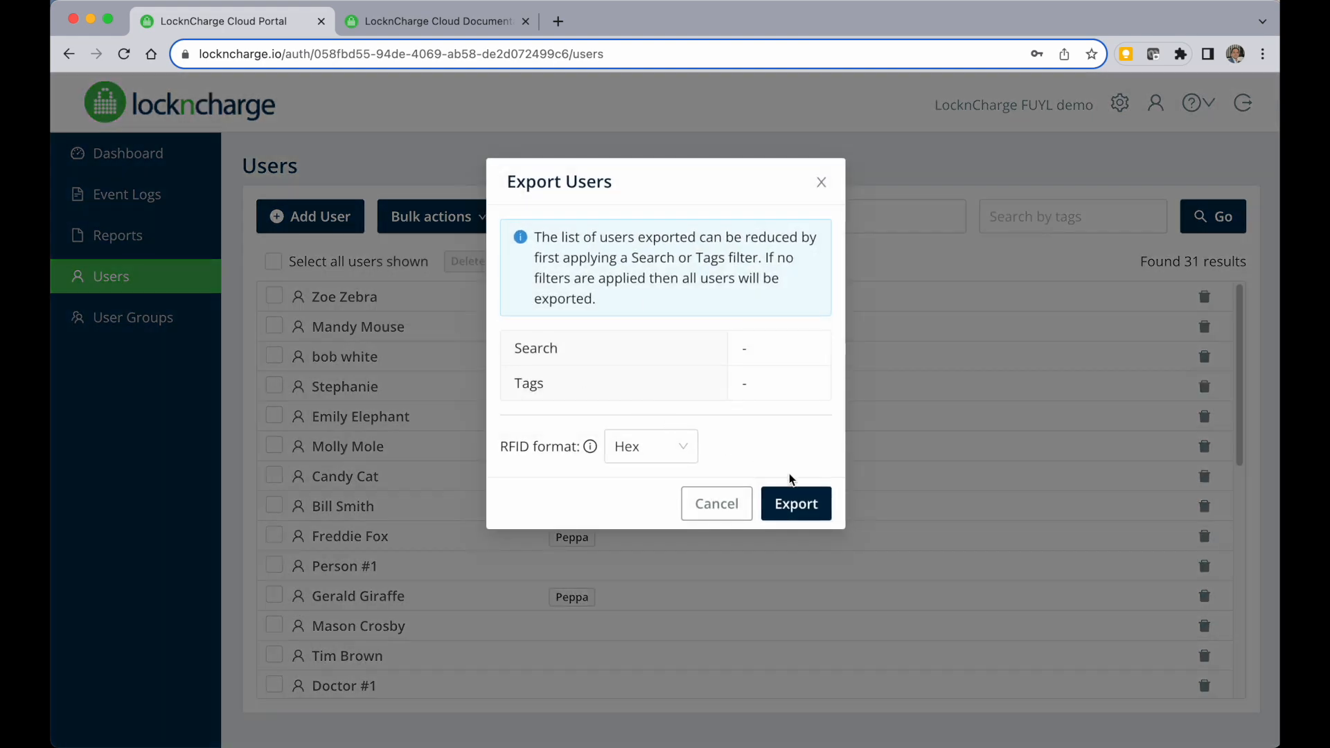
click(797, 516)
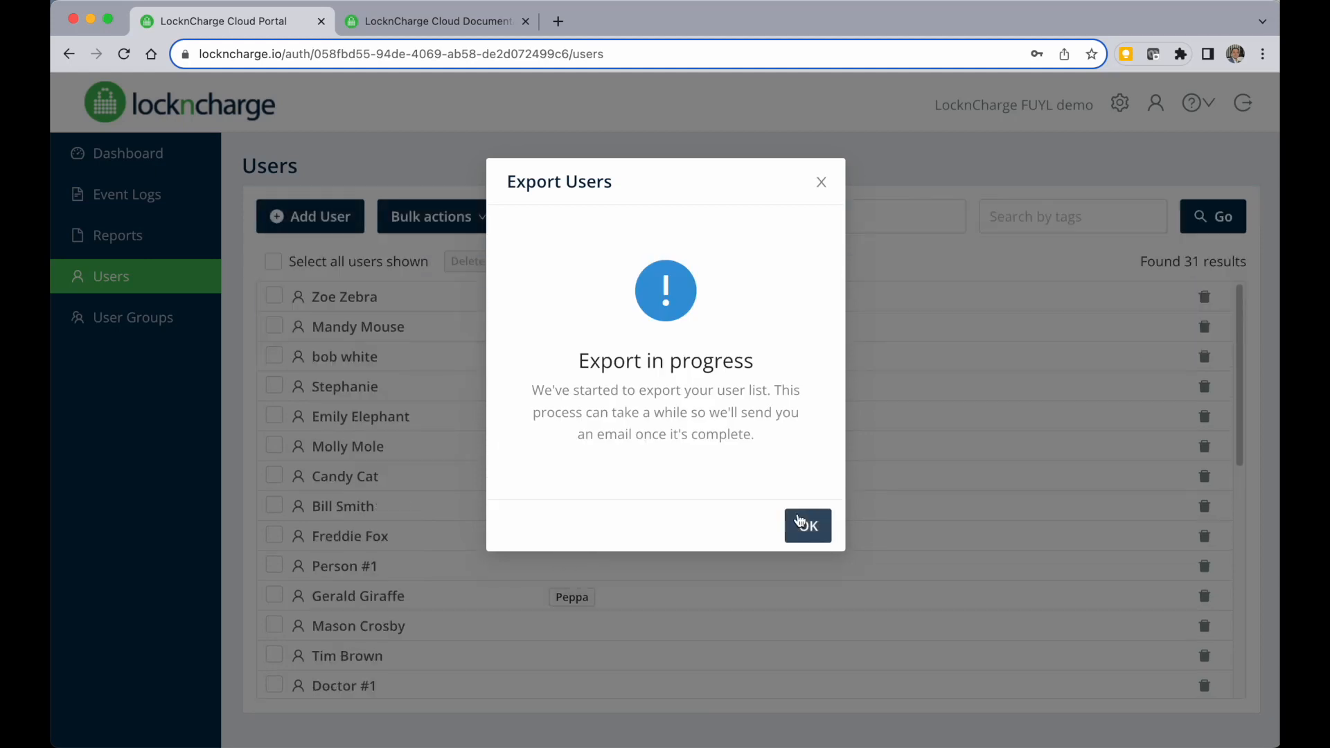
click(800, 521)
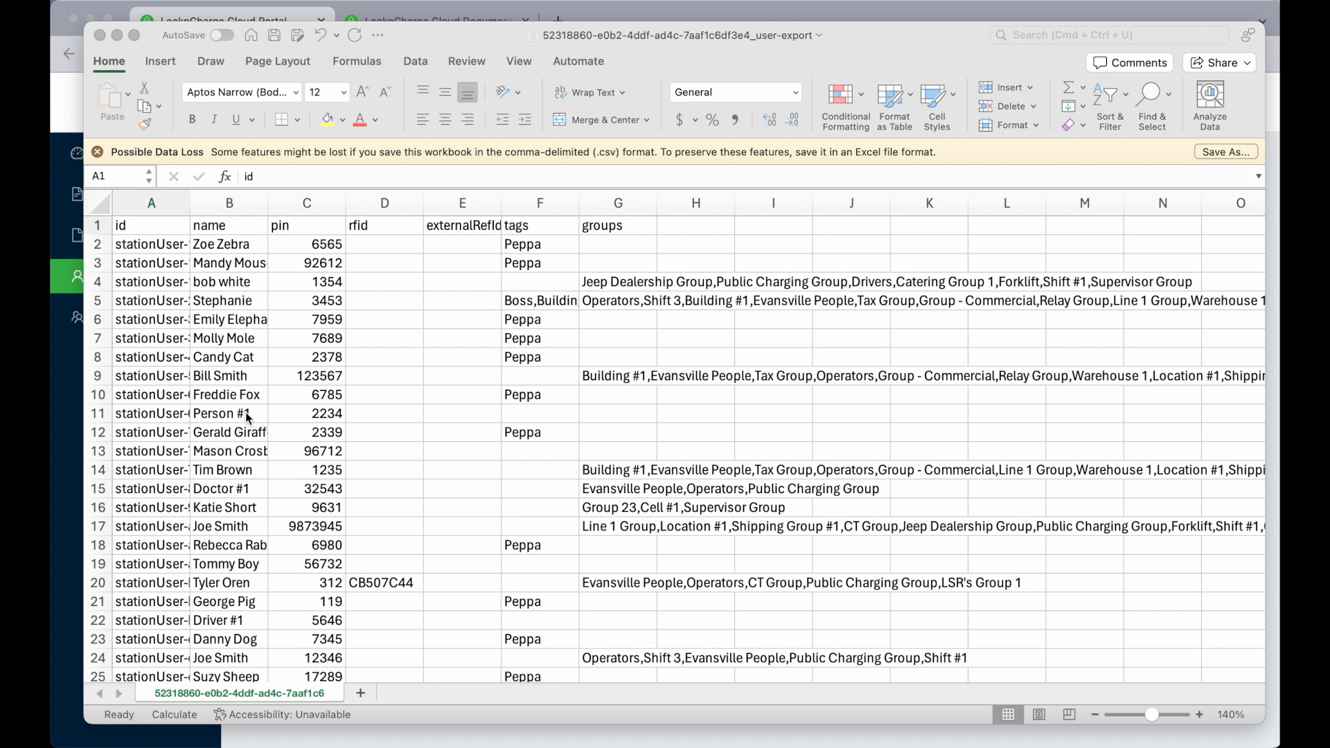
Review the exported user spreadsheet's columns and tags.
click(142, 197)
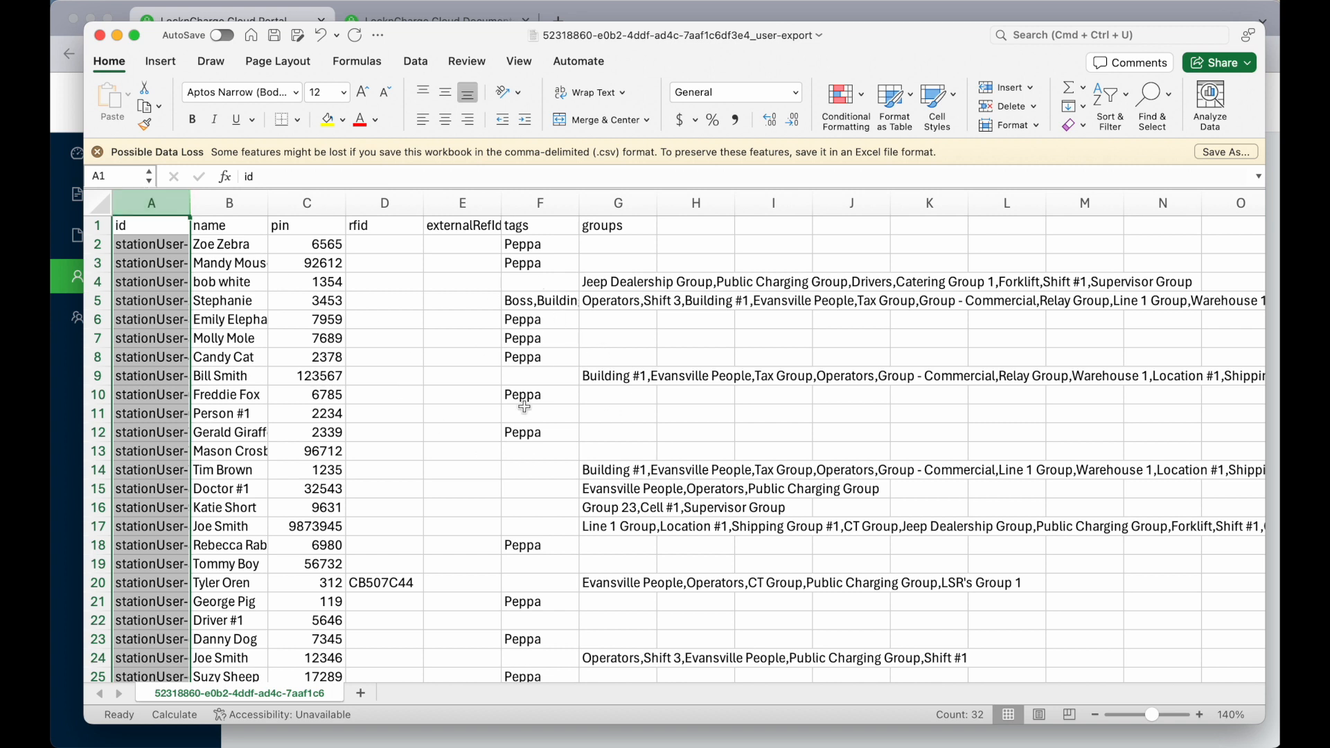
click(554, 439)
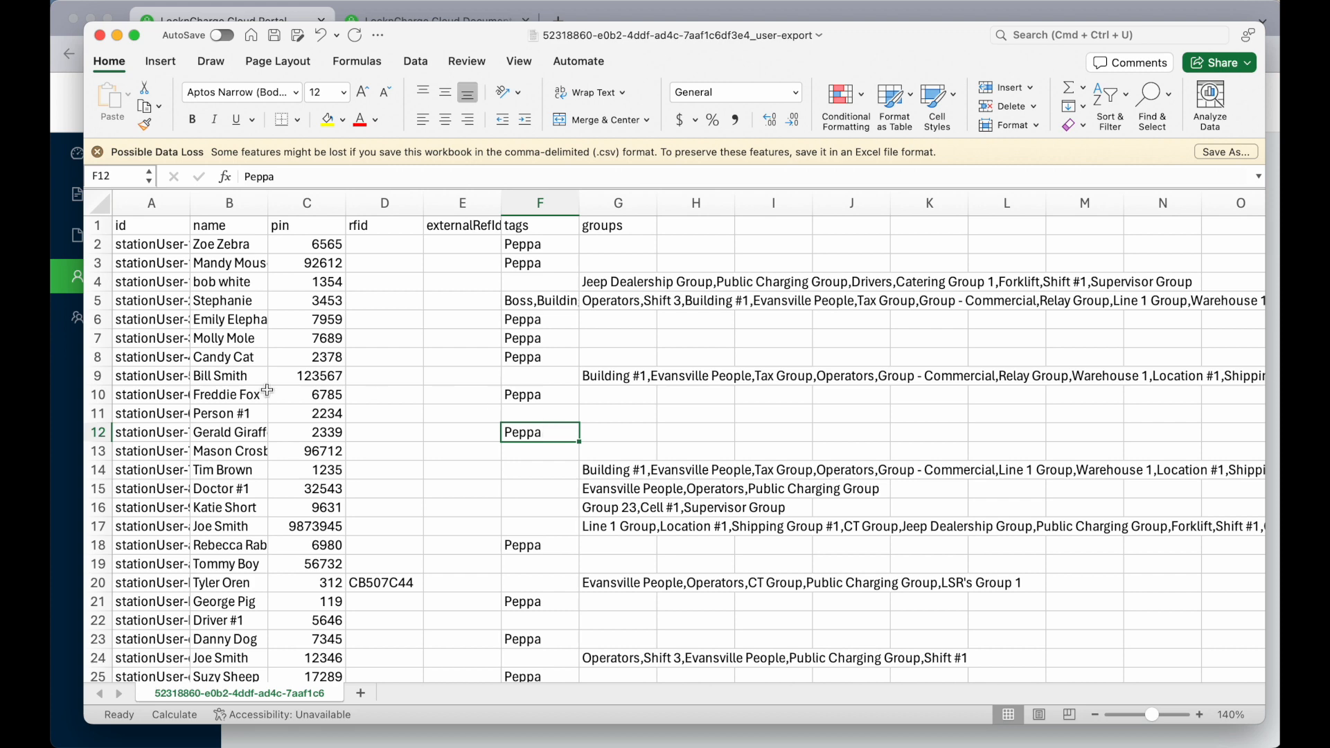
click(68, 416)
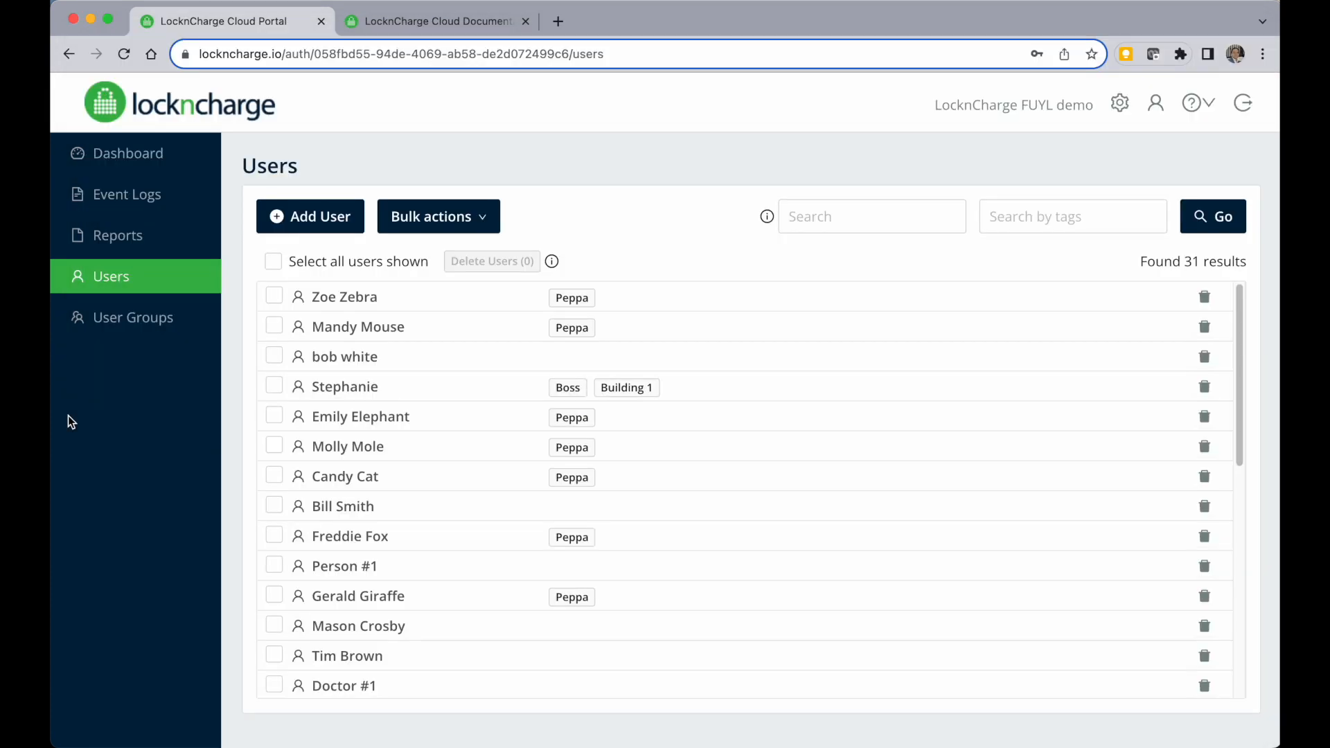
Create a new user group named Test Group.
click(111, 330)
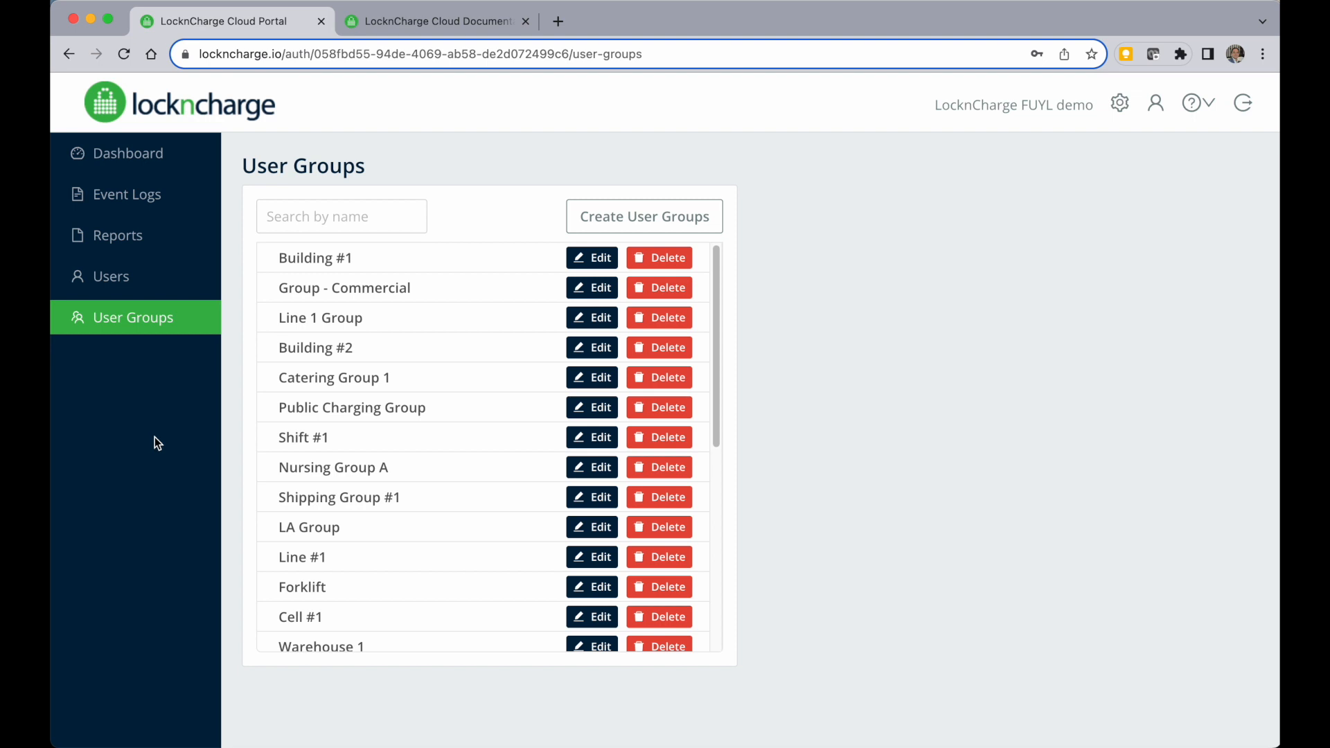
click(644, 216)
text(Test Group)
click(861, 420)
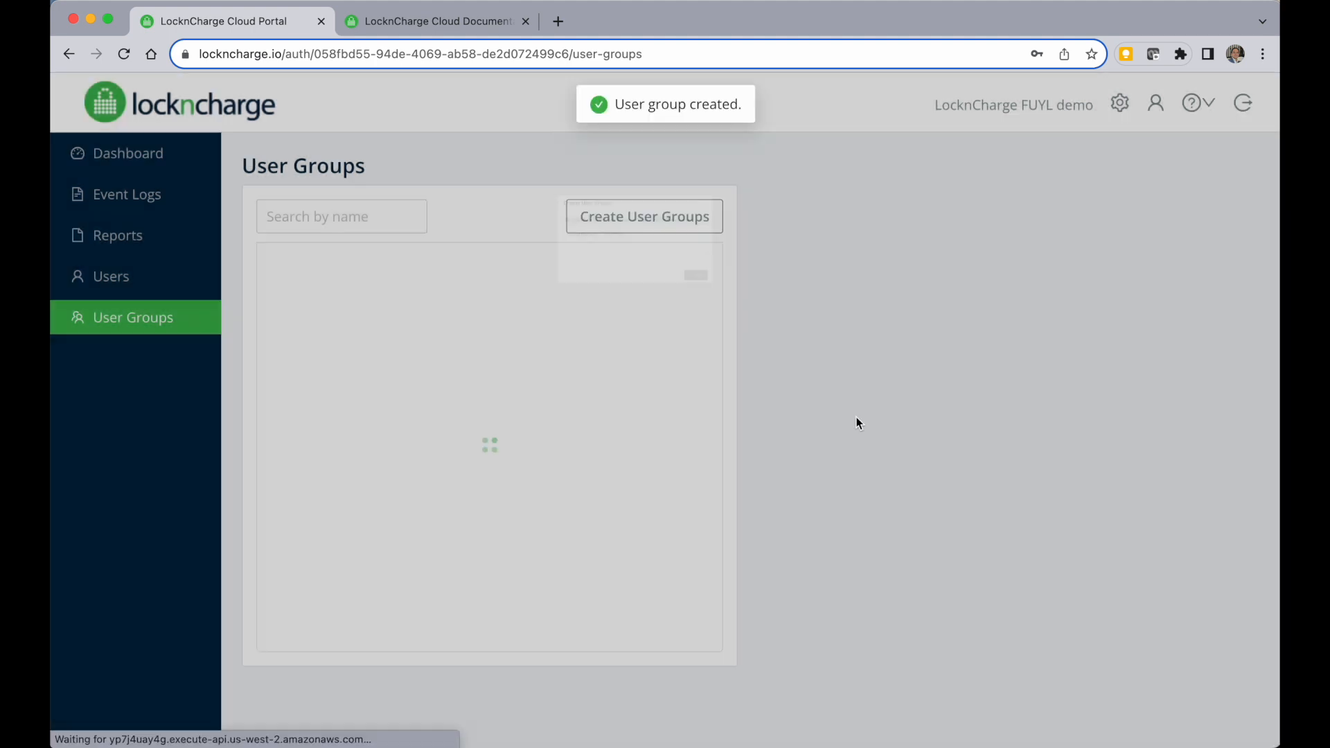
Open Test Group's add-users dialog and select the first six Peppa-tagged users.
scroll(389, 521, down, 1)
click(332, 398)
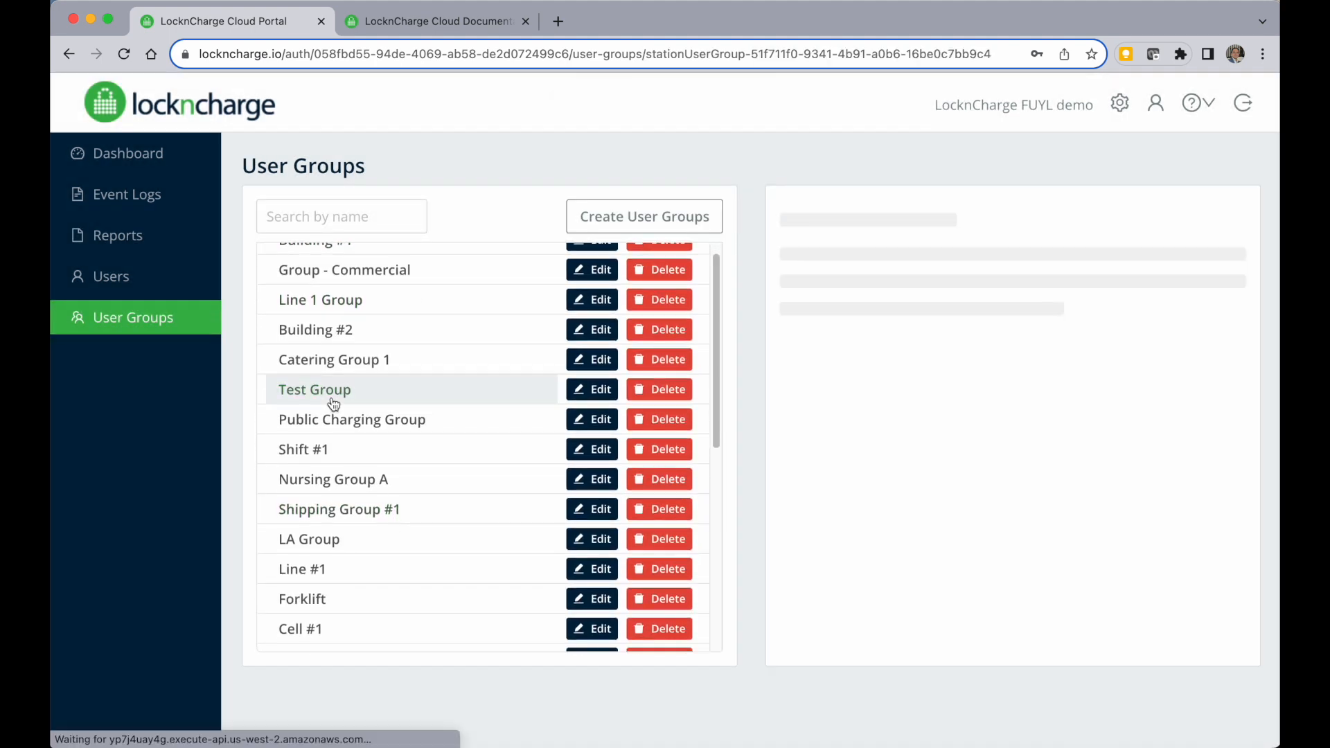
click(1070, 210)
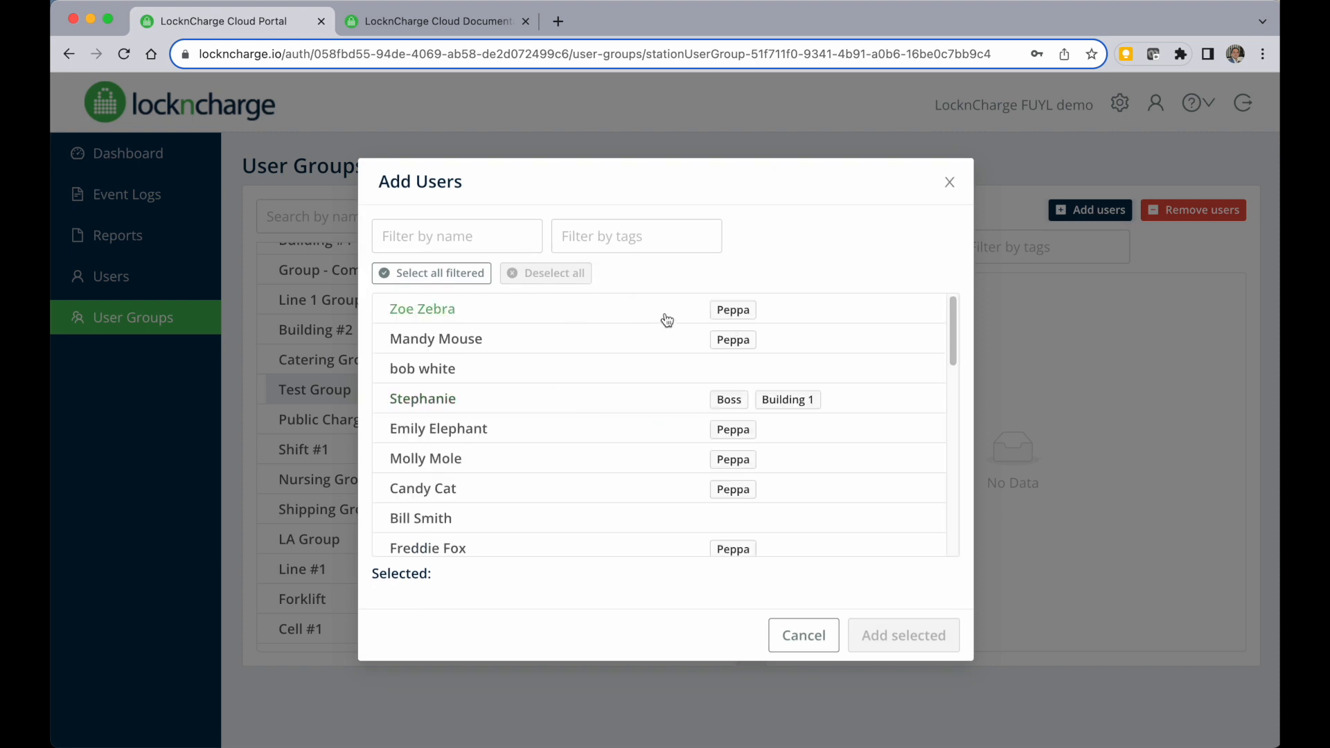
click(666, 316)
click(662, 339)
click(662, 429)
click(686, 459)
click(699, 489)
click(698, 548)
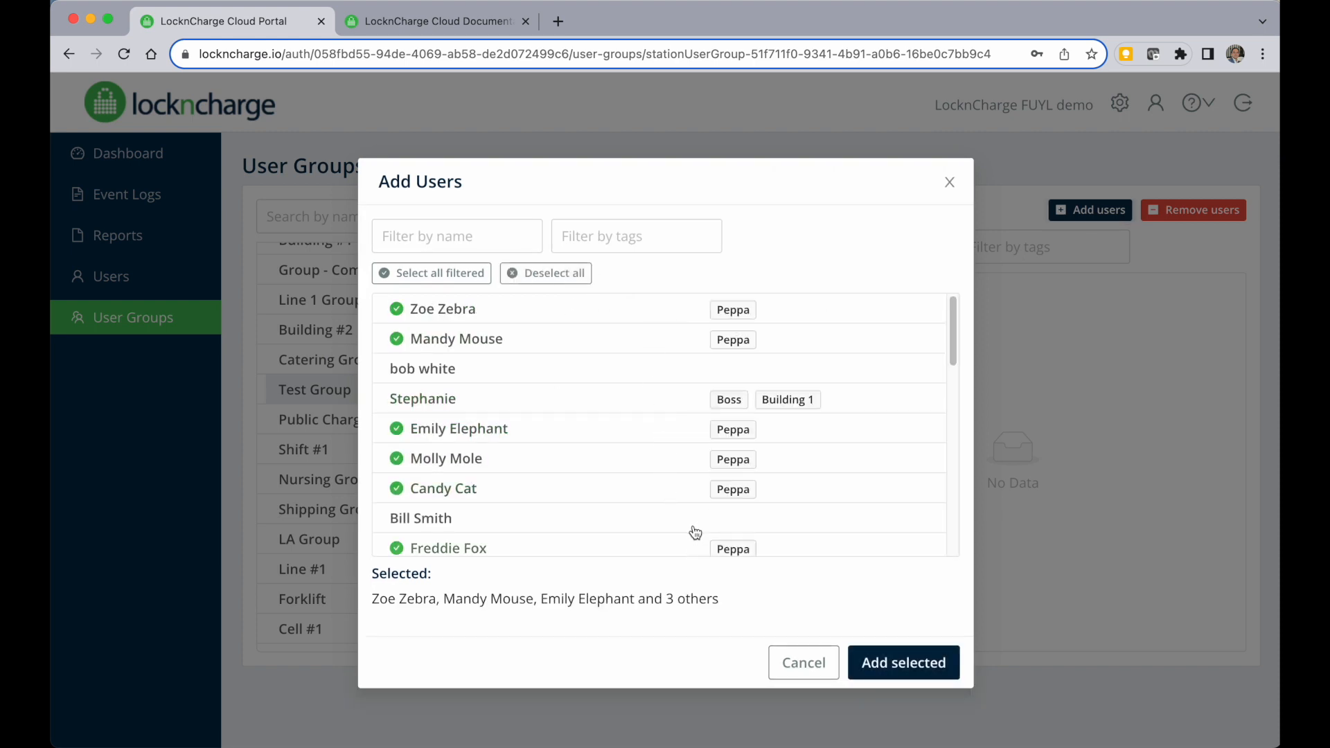
Select the remaining Peppa-tagged users and add all selected users to Test Group.
scroll(694, 532, down, 3)
click(685, 519)
scroll(688, 512, down, 5)
click(652, 422)
click(679, 509)
scroll(680, 485, down, 5)
scroll(680, 463, down, 2)
click(657, 324)
click(665, 384)
click(676, 501)
scroll(682, 504, down, 1)
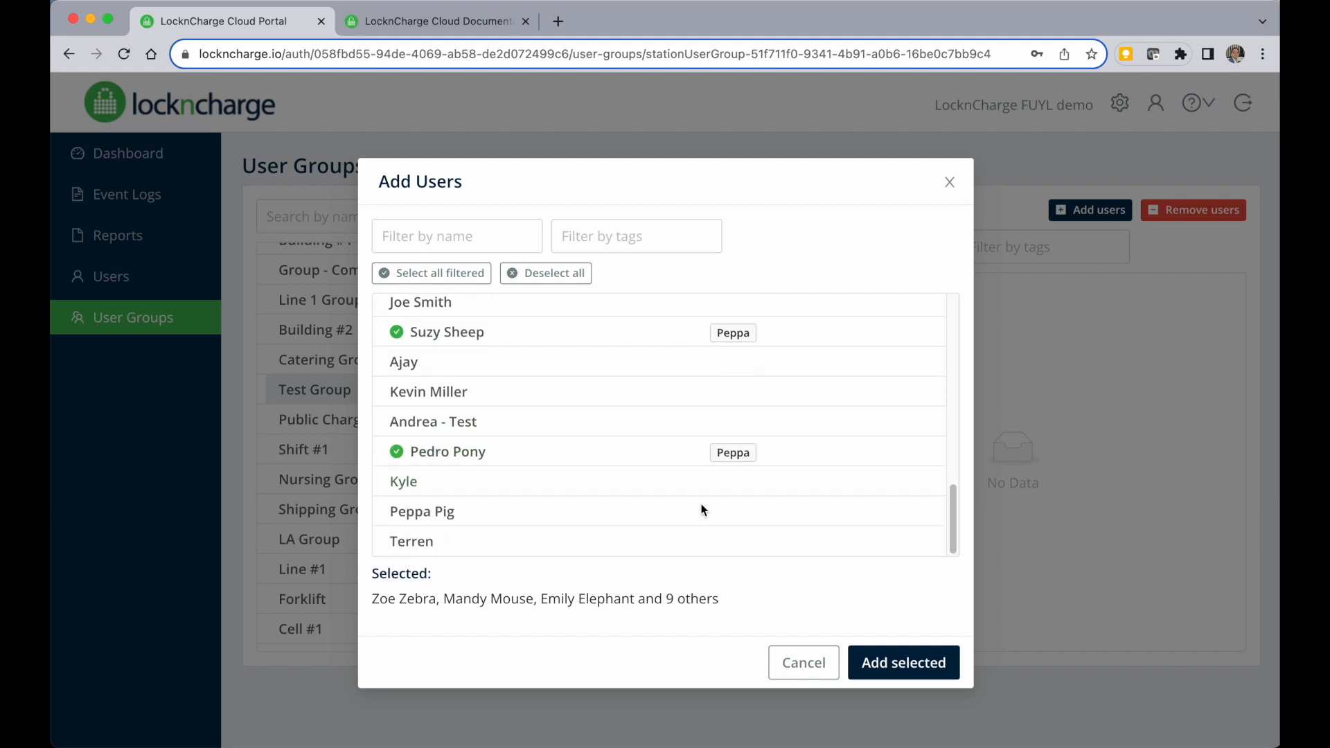
click(882, 661)
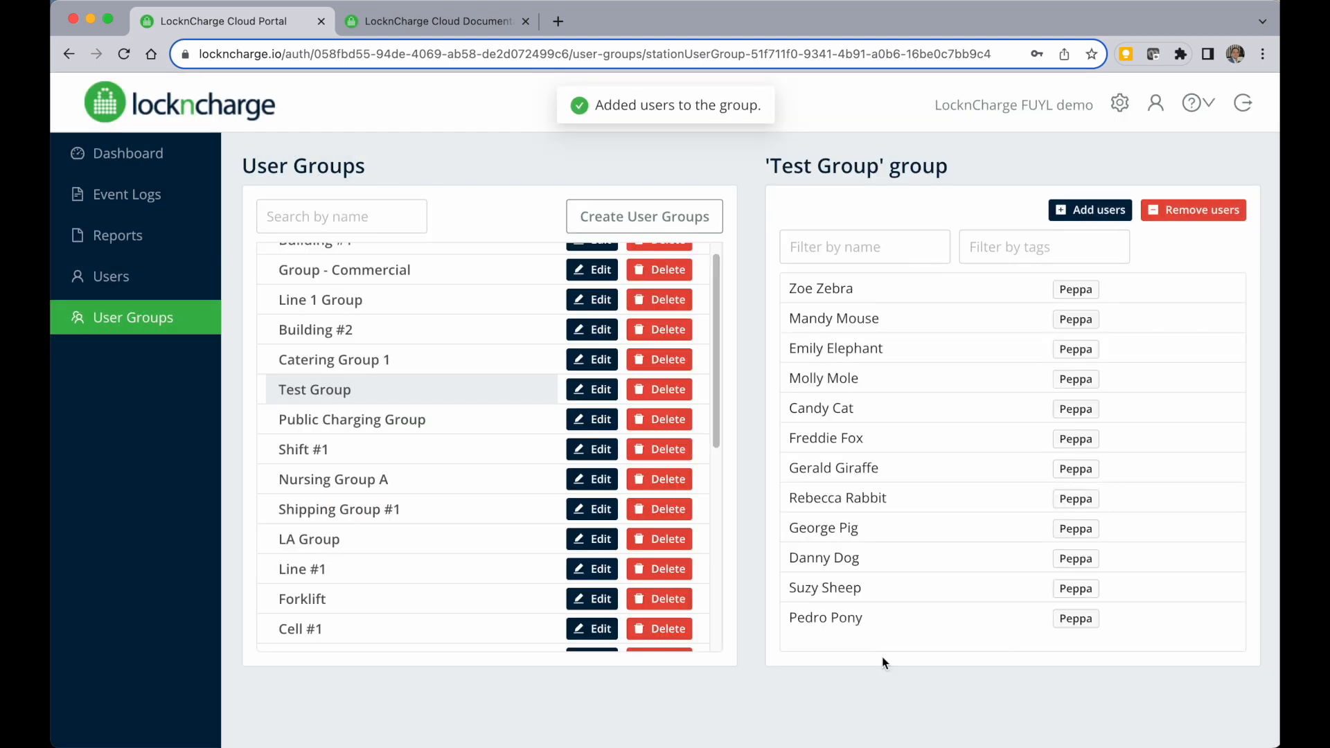